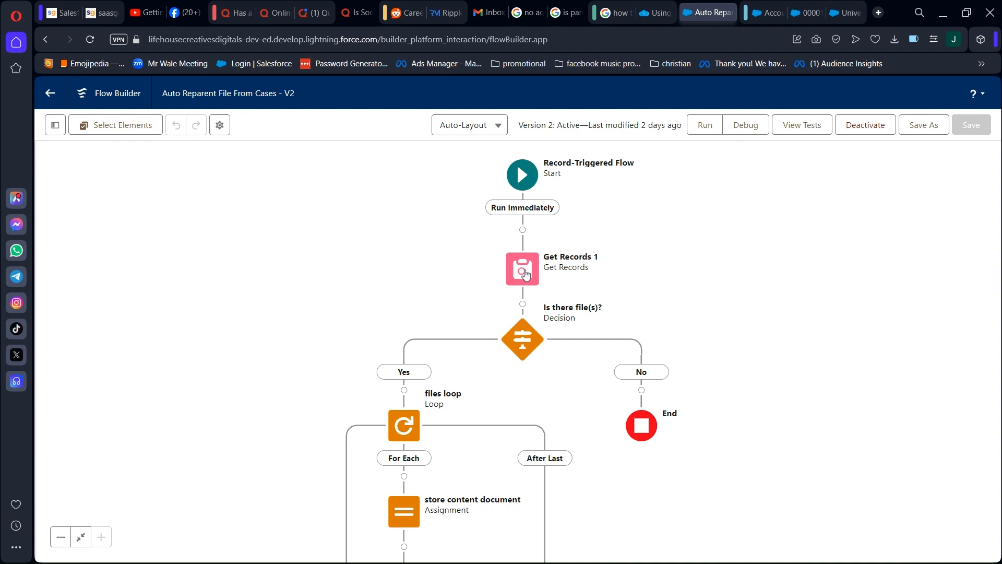
Open the Get Records 1 element for editing, dismiss the feature tour and review which object it retrieves
{"action": "scroll", "coordinate": [526, 276], "scroll_direction": "up", "scroll_amount": 1}
{"action": "left_click", "coordinate": [526, 277]}
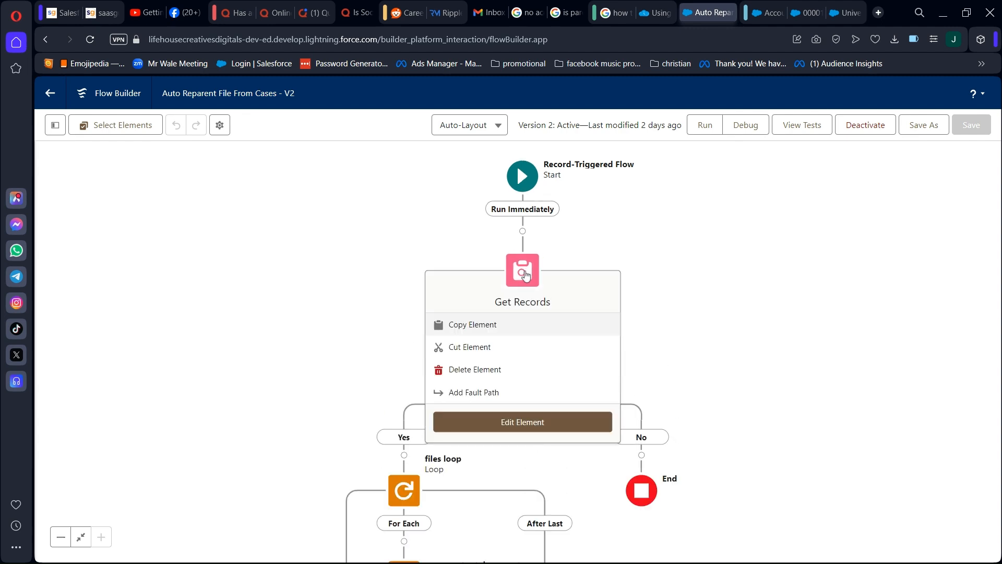
{"action": "left_click", "coordinate": [518, 430]}
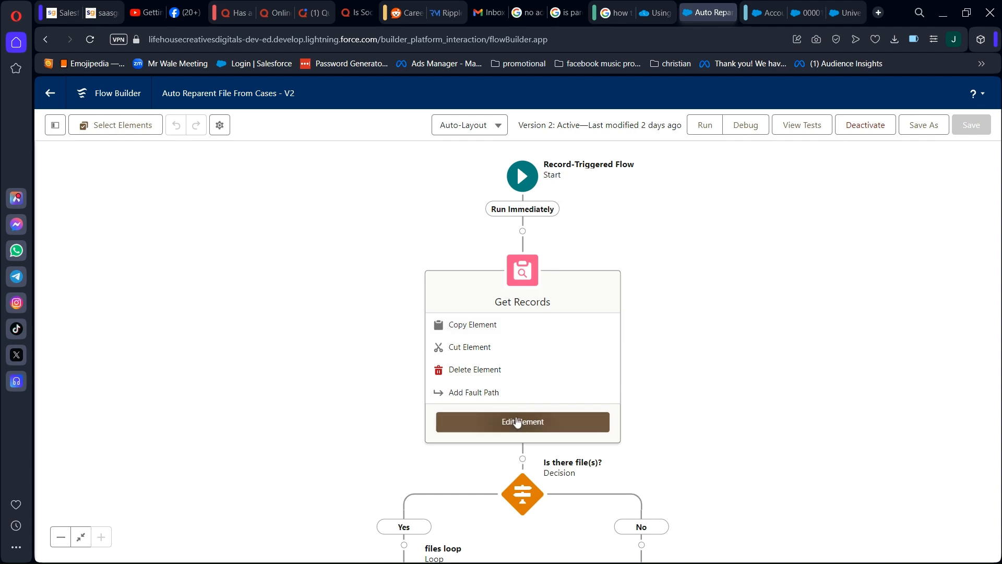
{"action": "left_click", "coordinate": [513, 421]}
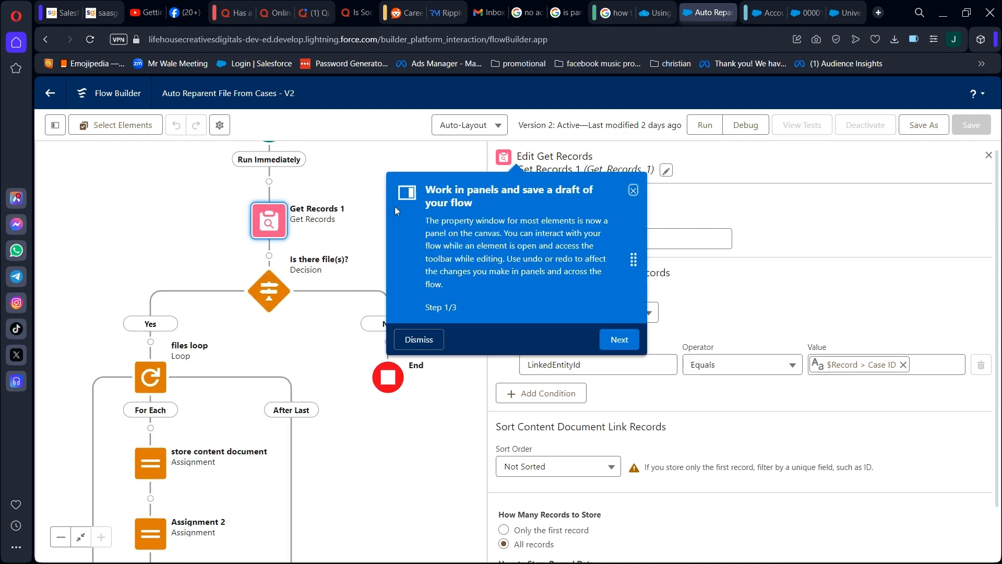
{"action": "left_click", "coordinate": [633, 190]}
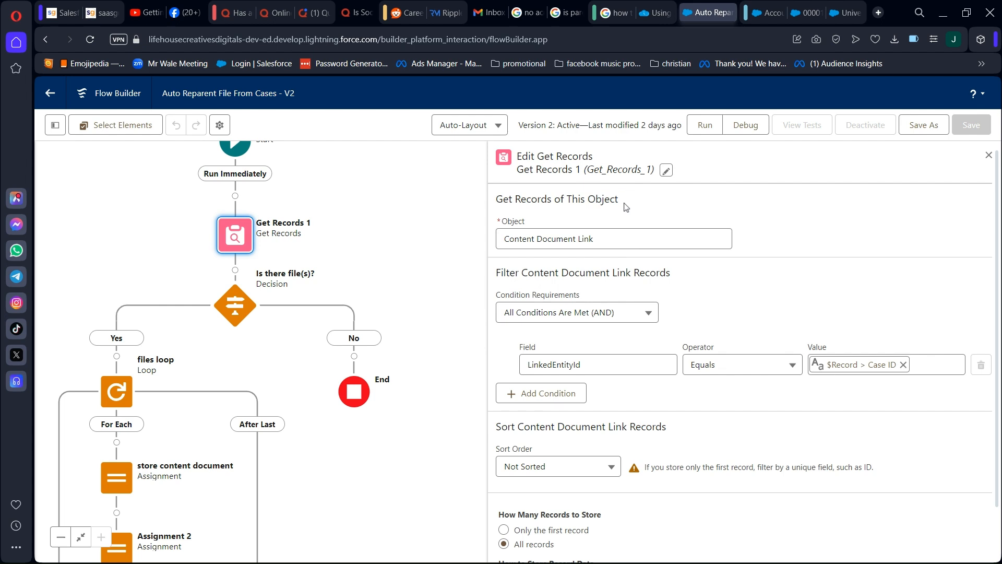
{"action": "left_click", "coordinate": [603, 242]}
{"action": "left_click", "coordinate": [775, 248]}
In the Start element's trigger configuration, run the flow for updated records "Only when a record is updated to meet the condition requirements"
{"action": "left_click_drag", "start_coordinate": [358, 282], "coordinate": [398, 370]}
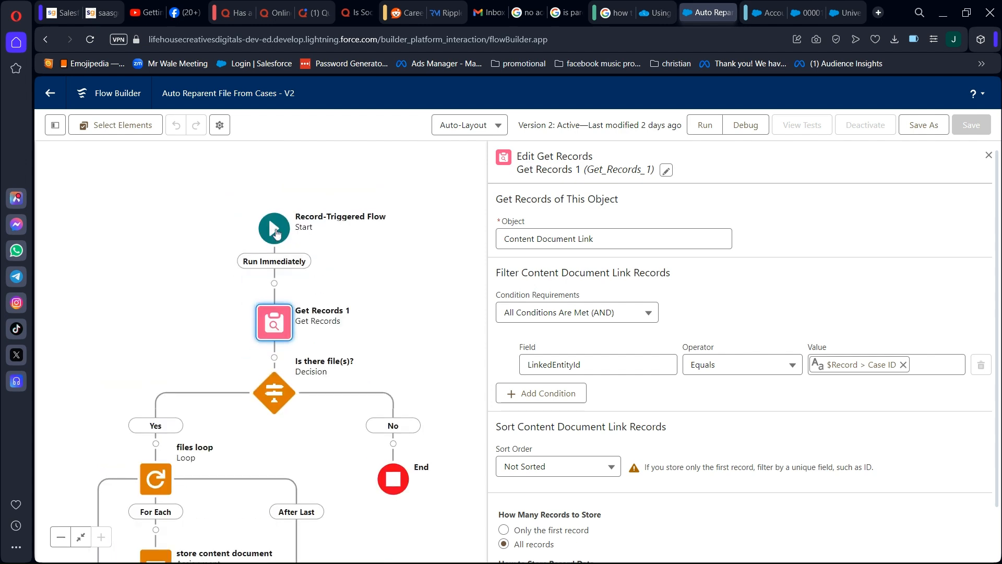
{"action": "left_click", "coordinate": [275, 230]}
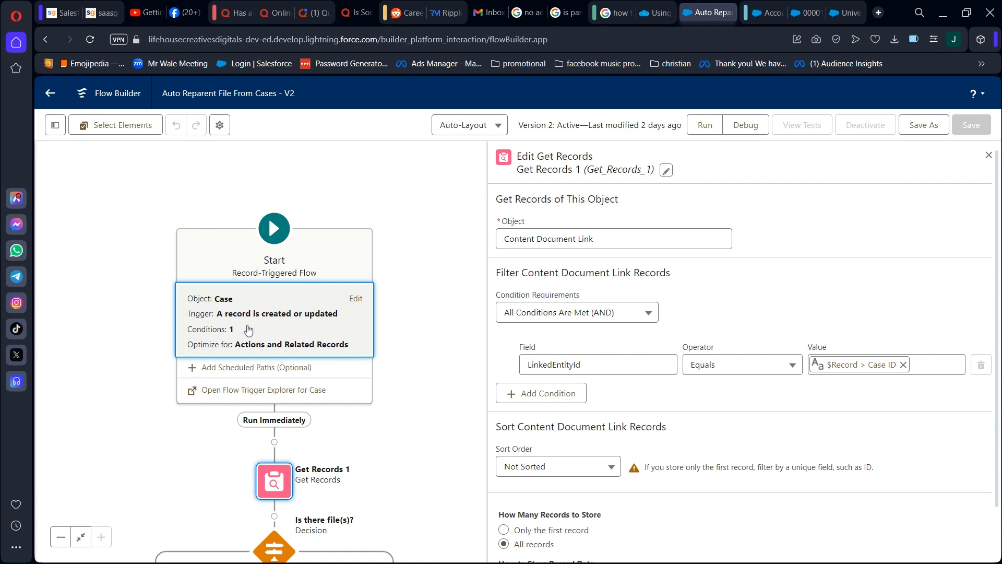
{"action": "left_click", "coordinate": [277, 332]}
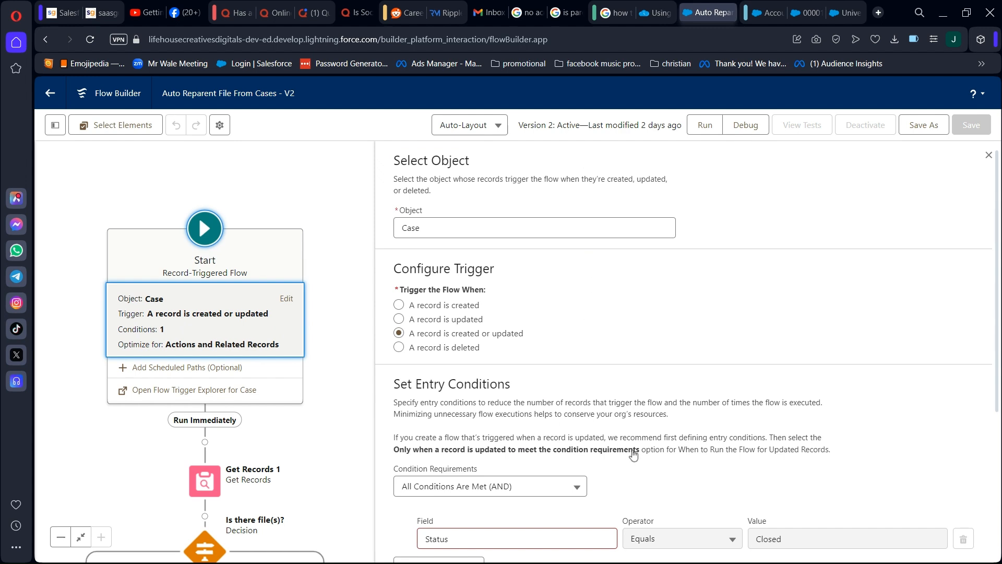
{"action": "left_click_drag", "start_coordinate": [671, 381], "coordinate": [620, 523]}
{"action": "left_click", "coordinate": [731, 508]}
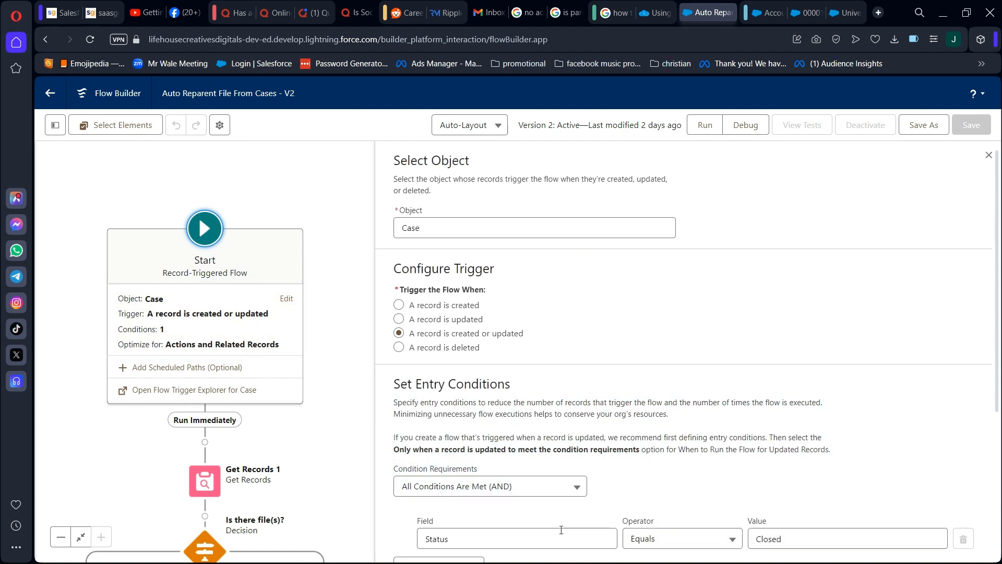
{"action": "scroll", "coordinate": [614, 494], "scroll_direction": "down", "scroll_amount": 4}
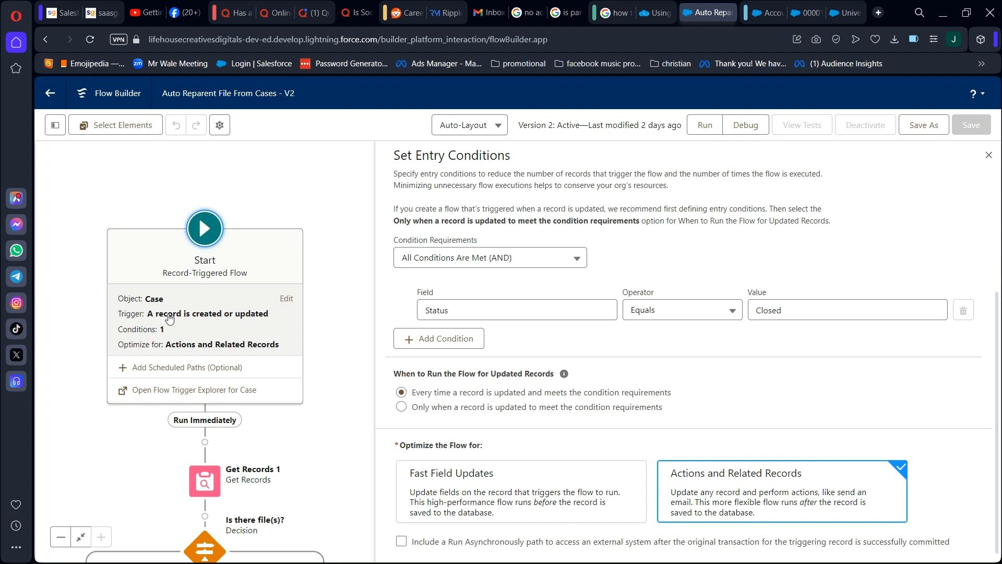
{"action": "left_click", "coordinate": [401, 407]}
Reopen the Get Records 1 element and review its LinkedEntityId filter condition and record storage options
{"action": "left_click_drag", "start_coordinate": [278, 438], "coordinate": [292, 284]}
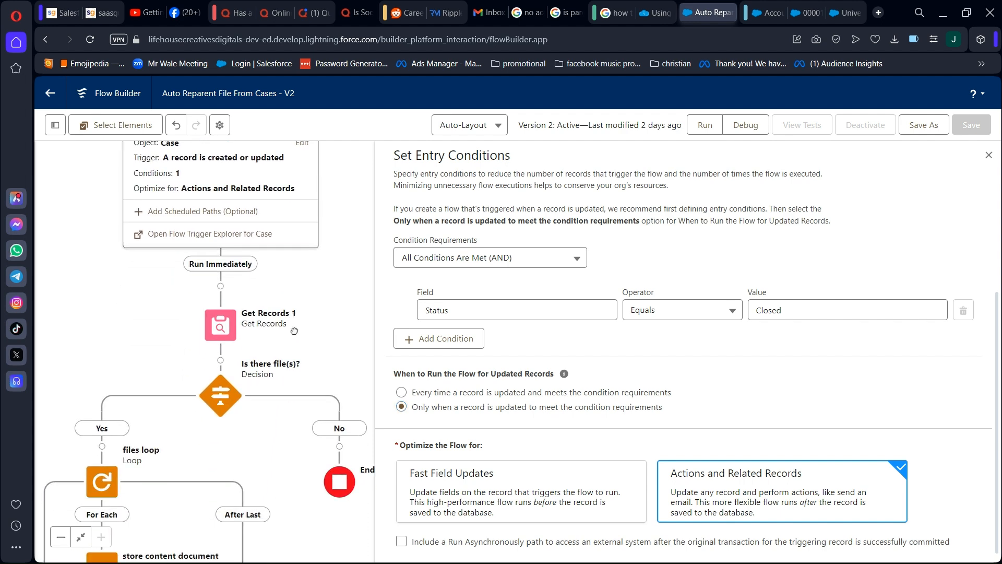
{"action": "left_click", "coordinate": [221, 328]}
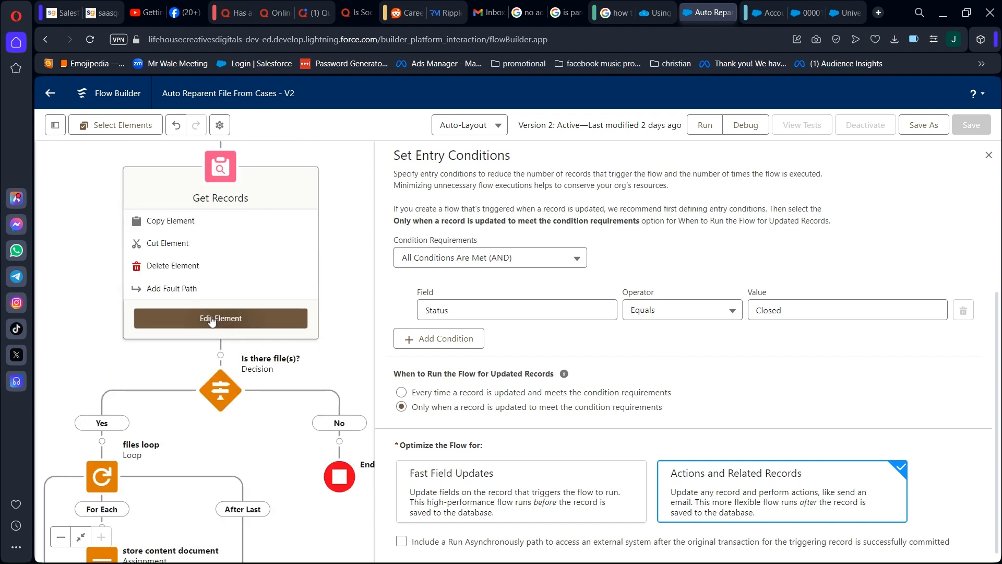
{"action": "left_click", "coordinate": [207, 320]}
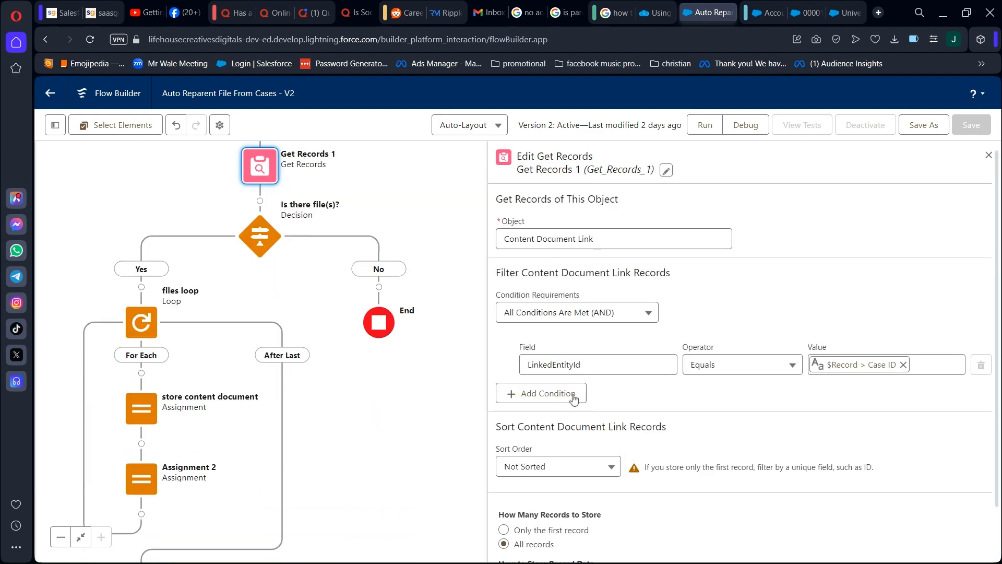
{"action": "left_click", "coordinate": [608, 363]}
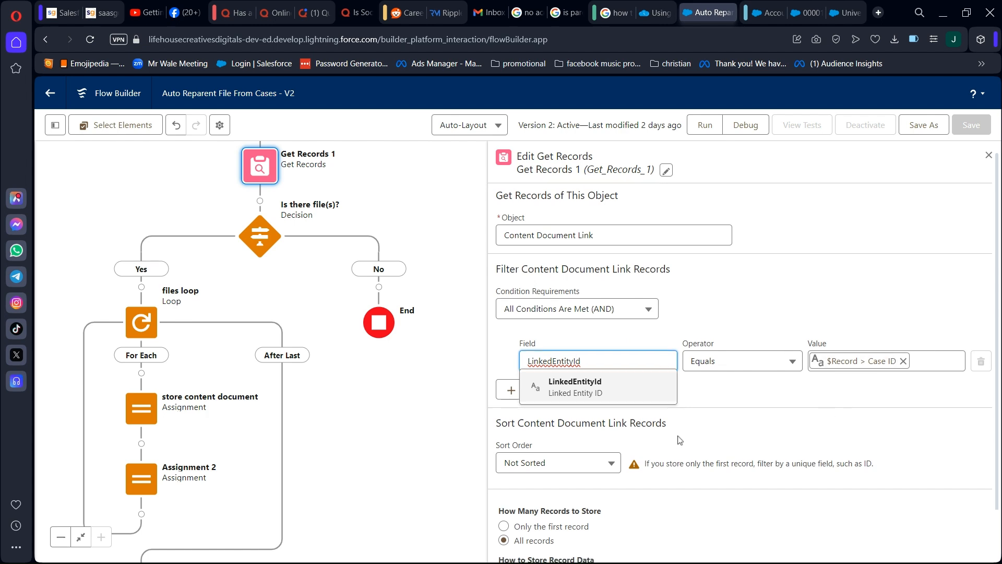
{"action": "scroll", "coordinate": [663, 449], "scroll_direction": "down", "scroll_amount": 1}
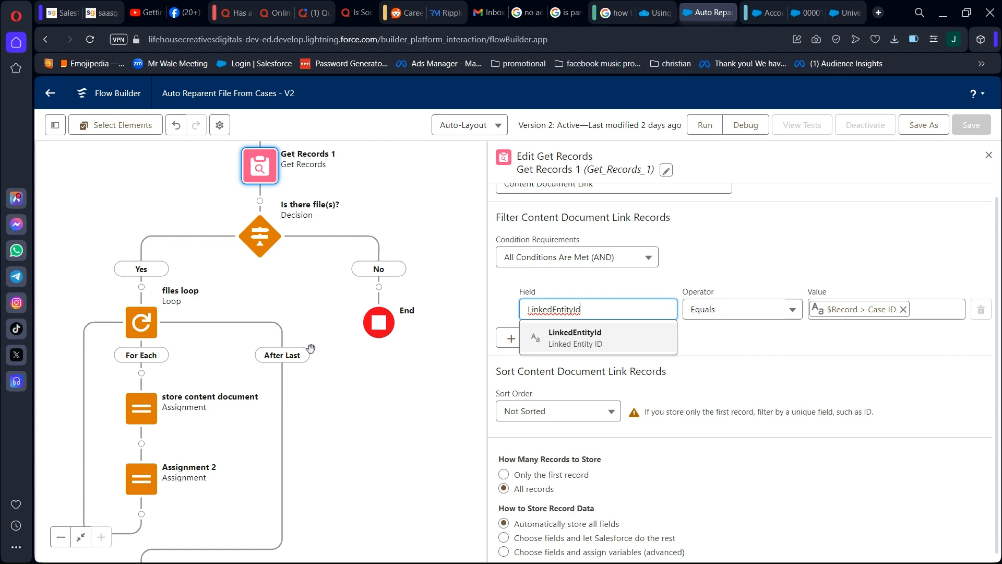
Open the "Is there file(s)?" decision and review the condition of its Yes outcome
{"action": "left_click_drag", "start_coordinate": [300, 279], "coordinate": [301, 339]}
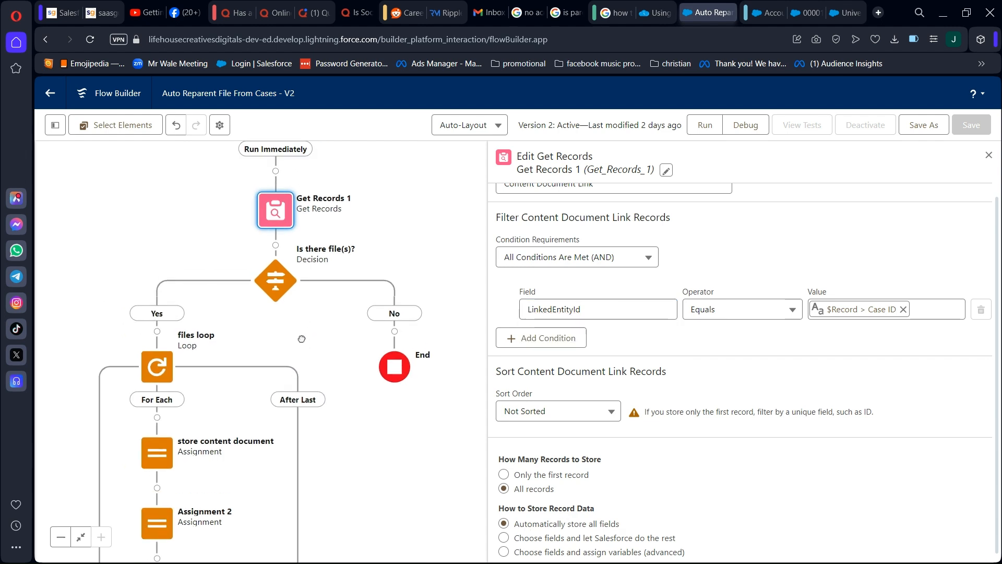
{"action": "left_click", "coordinate": [276, 284]}
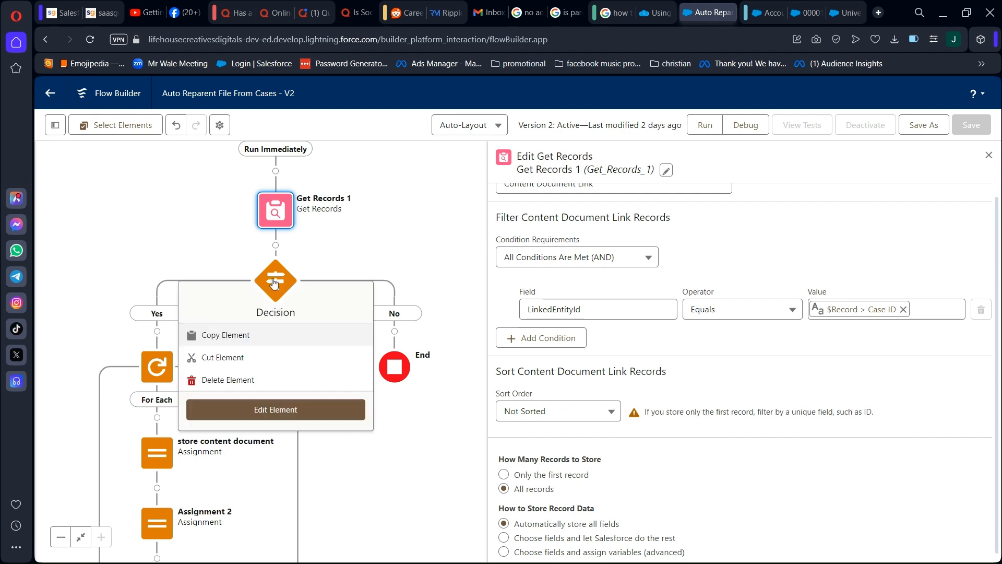
{"action": "left_click", "coordinate": [260, 411]}
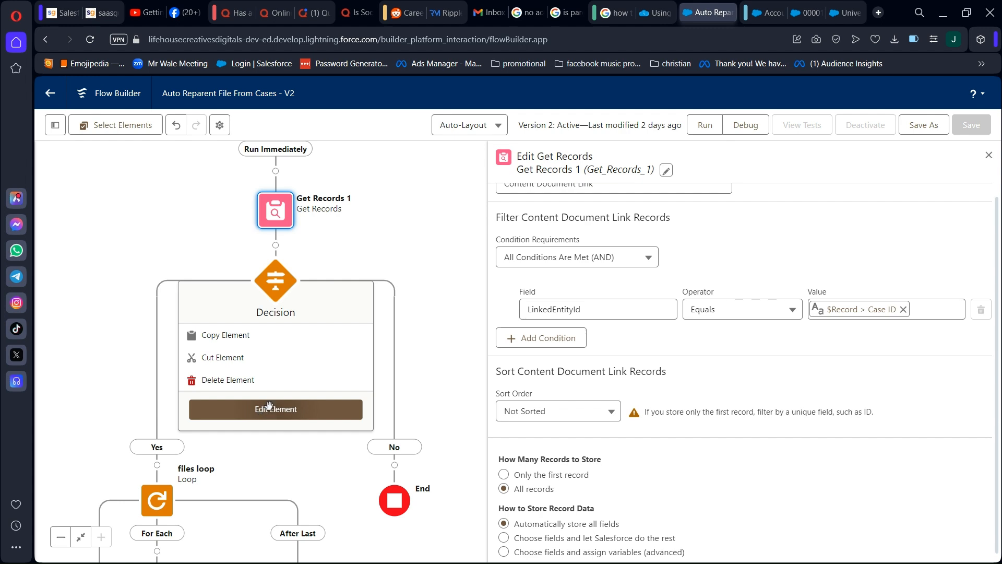
{"action": "left_click", "coordinate": [274, 408]}
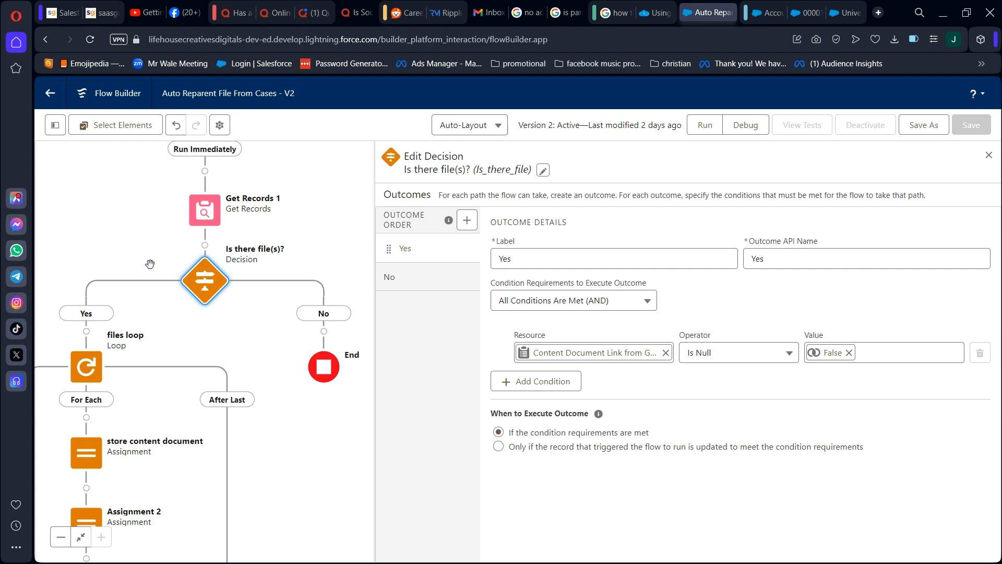
Open the files loop element on the Yes path and review its collection variable and iteration direction
{"action": "left_click_drag", "start_coordinate": [161, 347], "coordinate": [231, 301]}
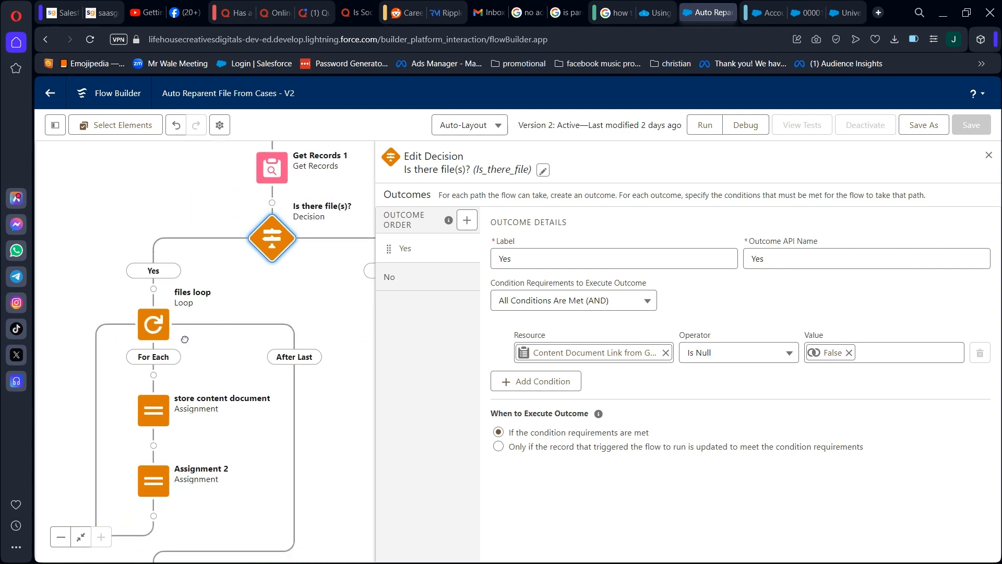
{"action": "left_click", "coordinate": [150, 324]}
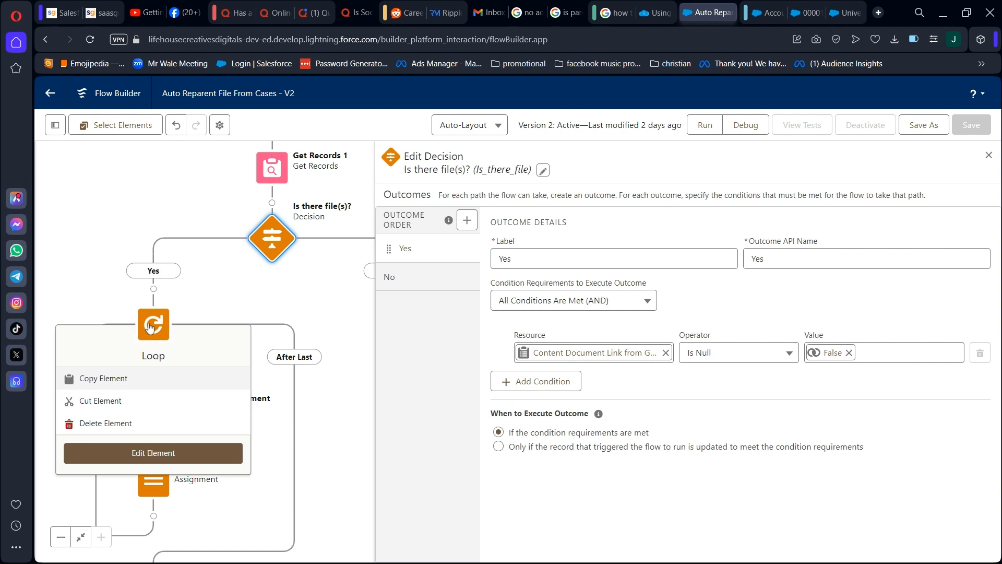
{"action": "left_click", "coordinate": [138, 454]}
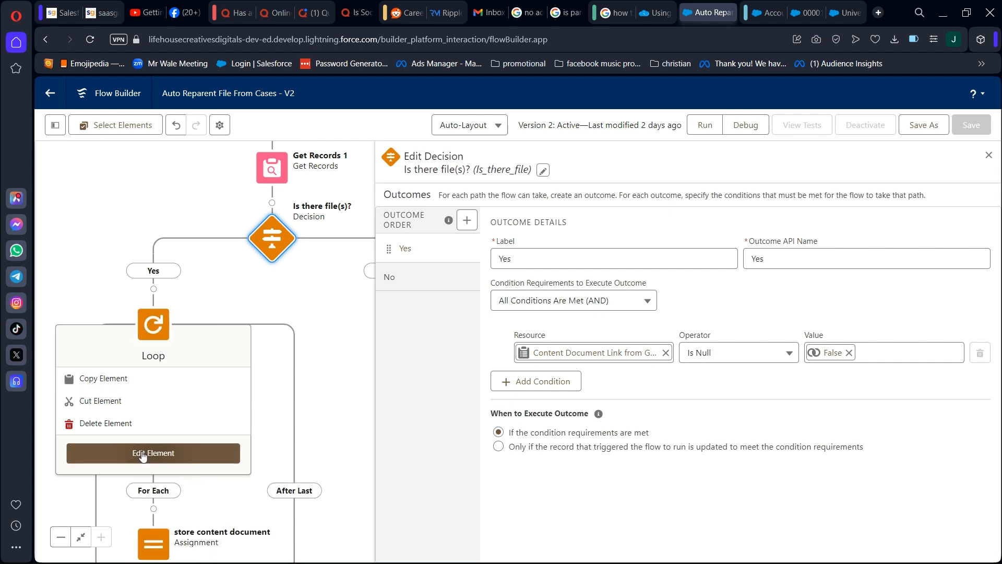
{"action": "left_click", "coordinate": [145, 455]}
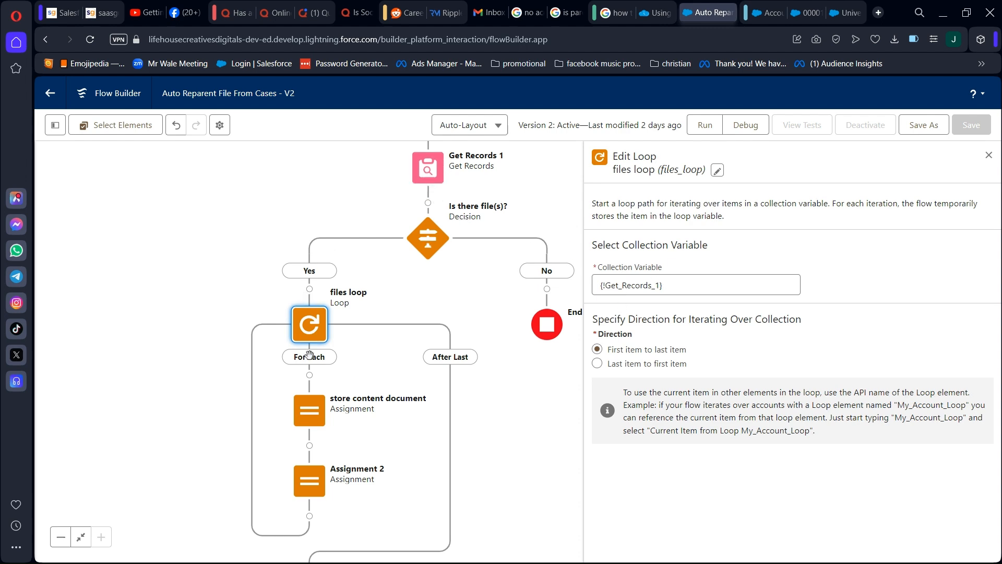
Open the store content document assignment and inspect the ContentDocumentId and LinkedEntityId variable assignments of new_CDlinks
{"action": "left_click", "coordinate": [310, 415]}
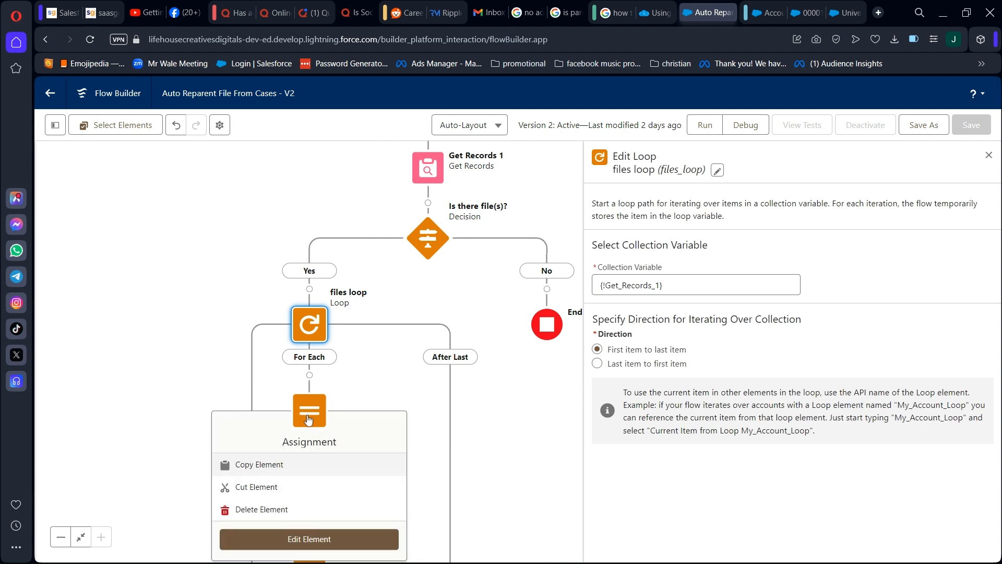
{"action": "left_click", "coordinate": [312, 542]}
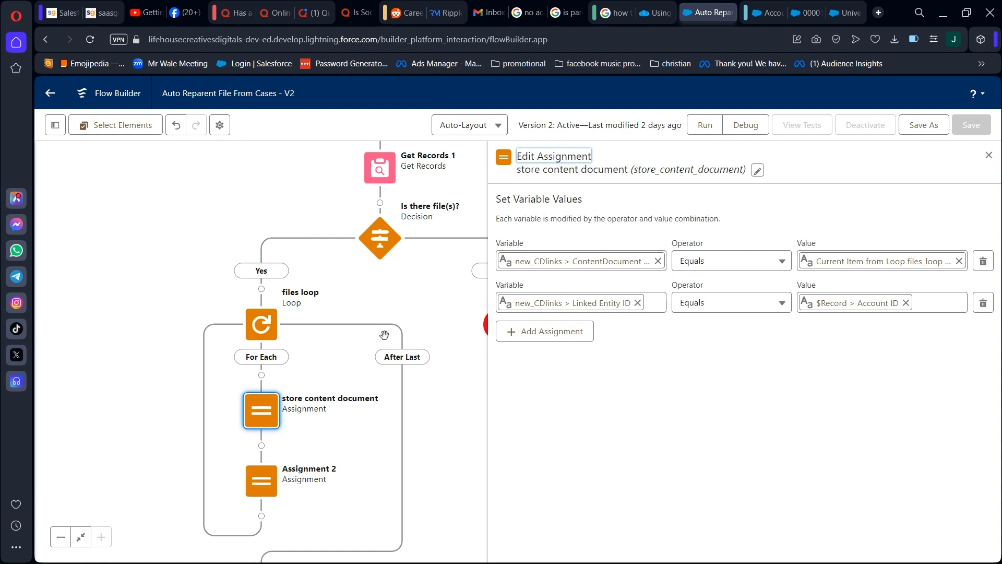
{"action": "left_click", "coordinate": [594, 262]}
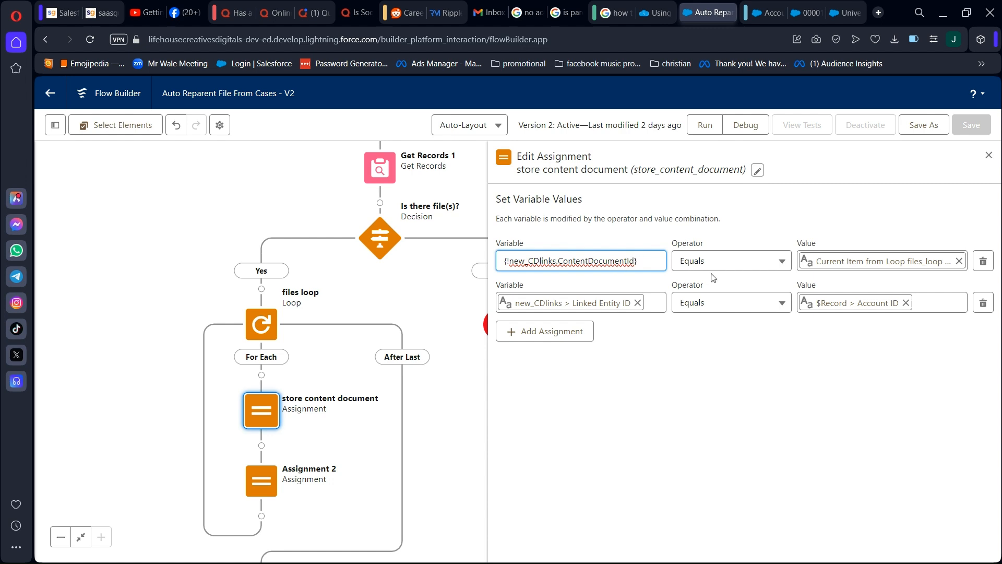
{"action": "left_click", "coordinate": [880, 264]}
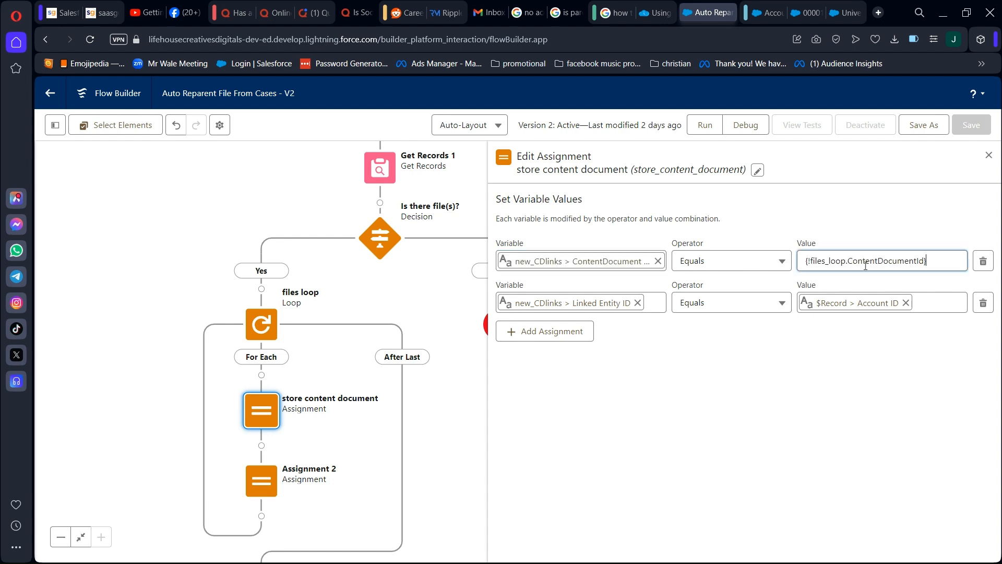
{"action": "left_click", "coordinate": [592, 307]}
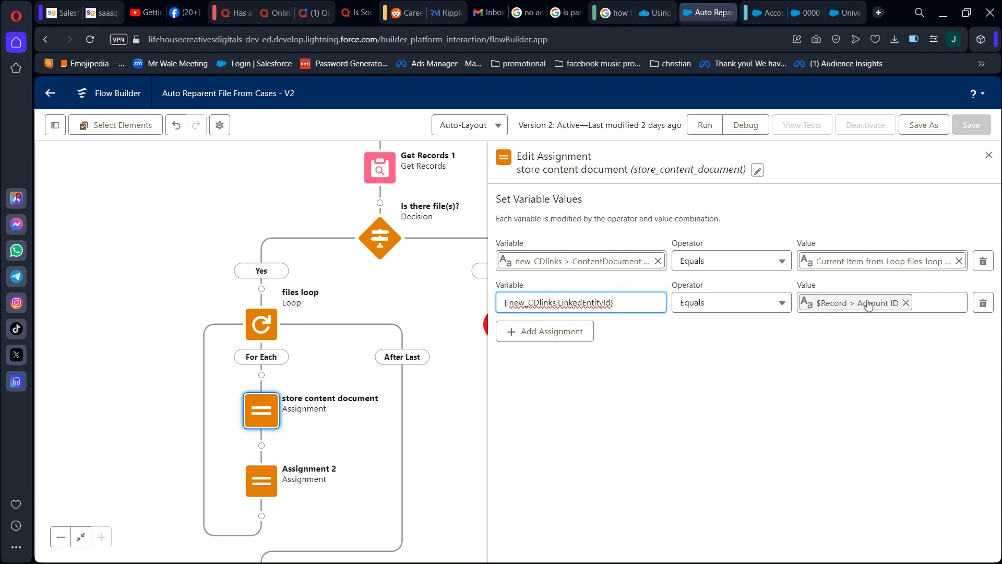
Open Assignment 2 inside the loop and inspect how new_CDlinks is added to the newCDLinks variable
{"action": "left_click", "coordinate": [263, 484]}
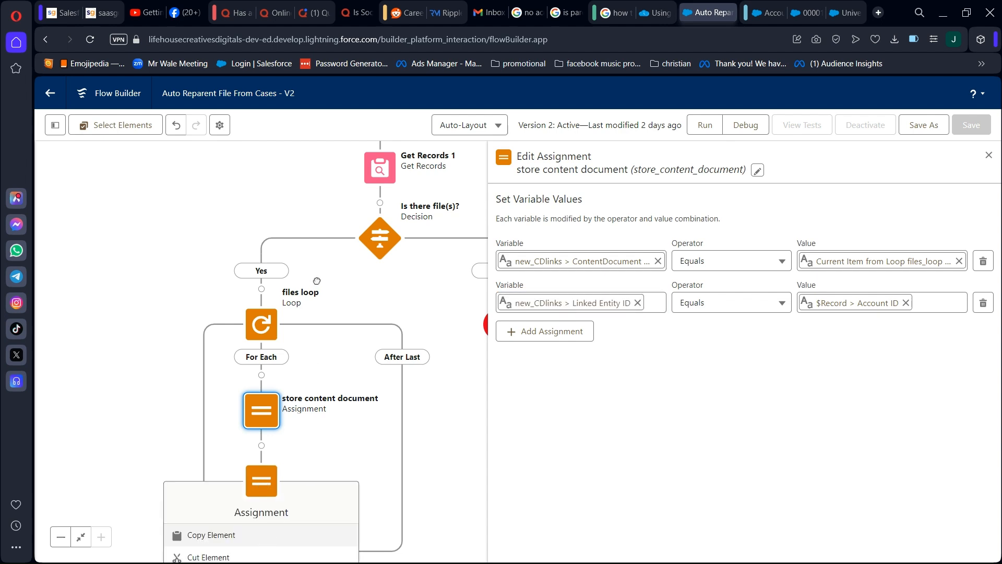
{"action": "scroll", "coordinate": [302, 300], "scroll_direction": "down", "scroll_amount": 3}
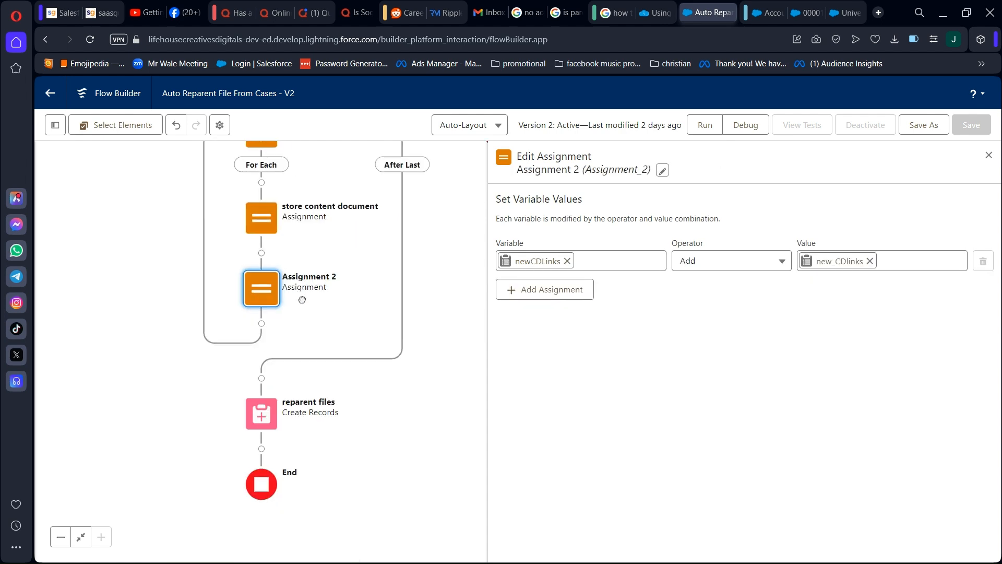
{"action": "left_click", "coordinate": [262, 297]}
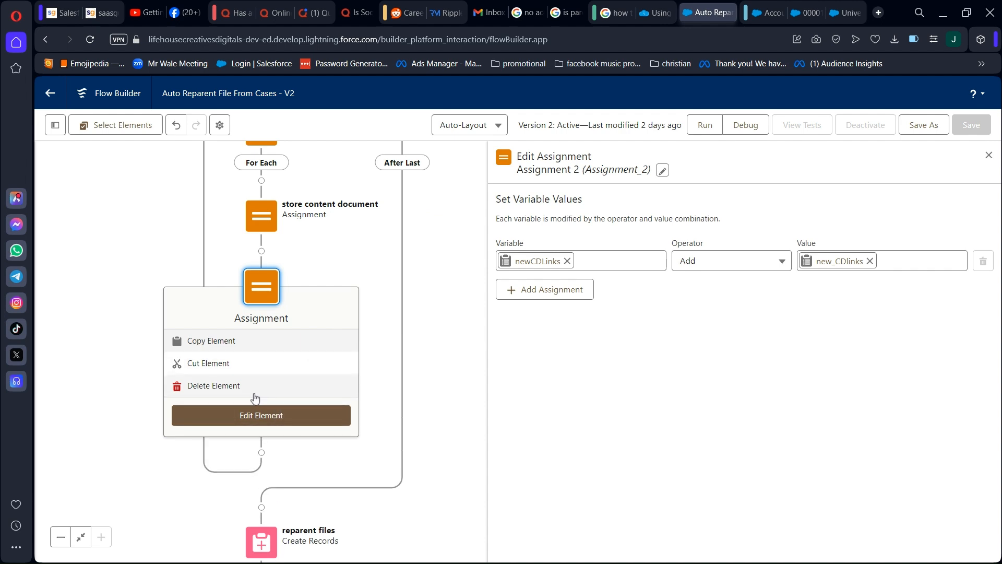
{"action": "left_click", "coordinate": [233, 420]}
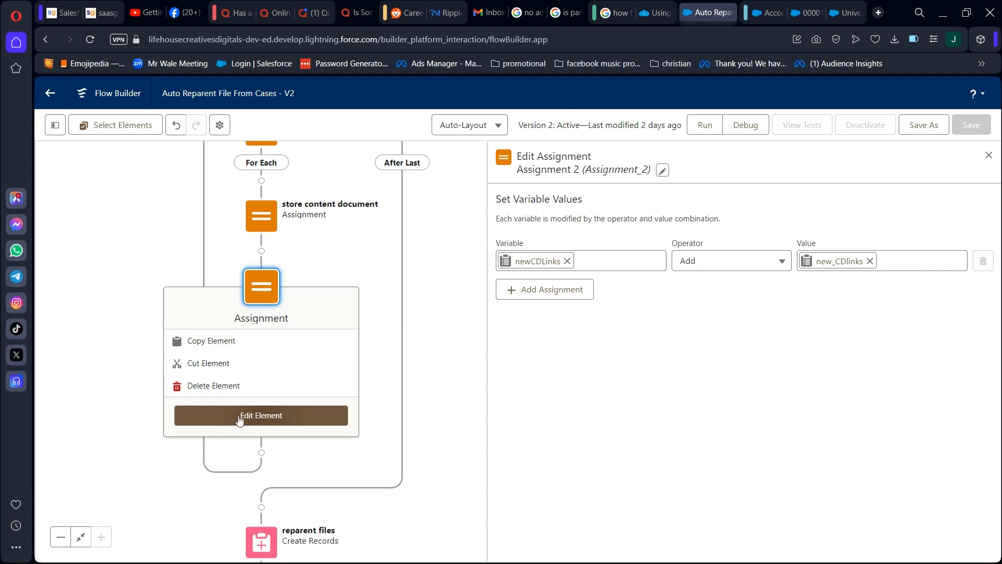
{"action": "left_click", "coordinate": [260, 418]}
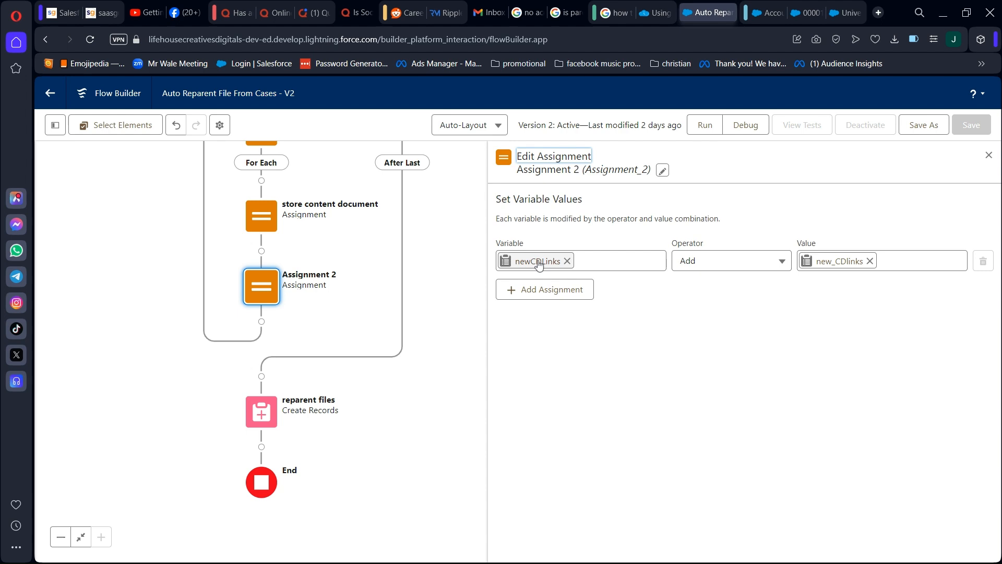
{"action": "left_click", "coordinate": [522, 262]}
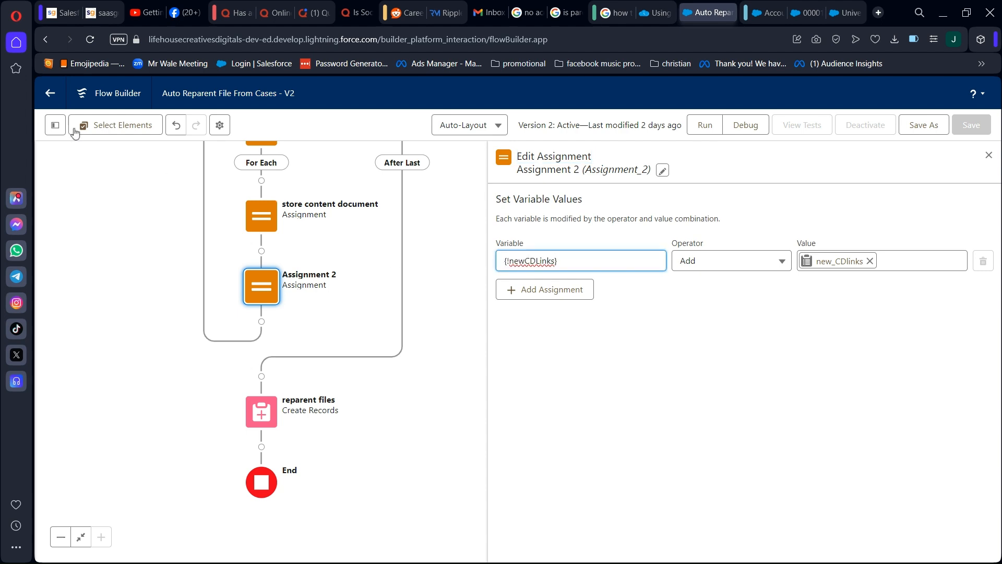
Open the newCDLinks collection variable from the flow's resources and review its data type and object
{"action": "left_click", "coordinate": [55, 127]}
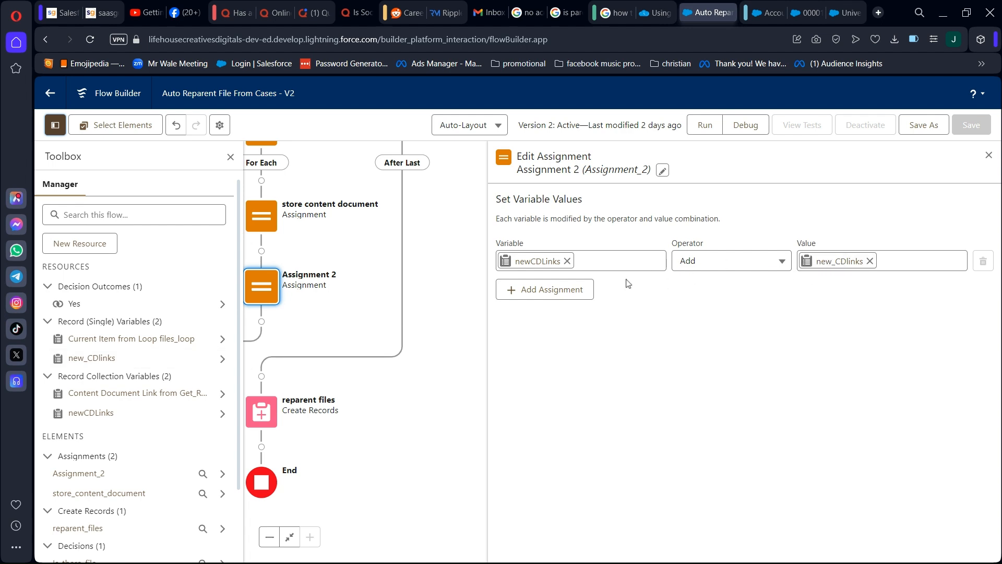
{"action": "left_click", "coordinate": [91, 413]}
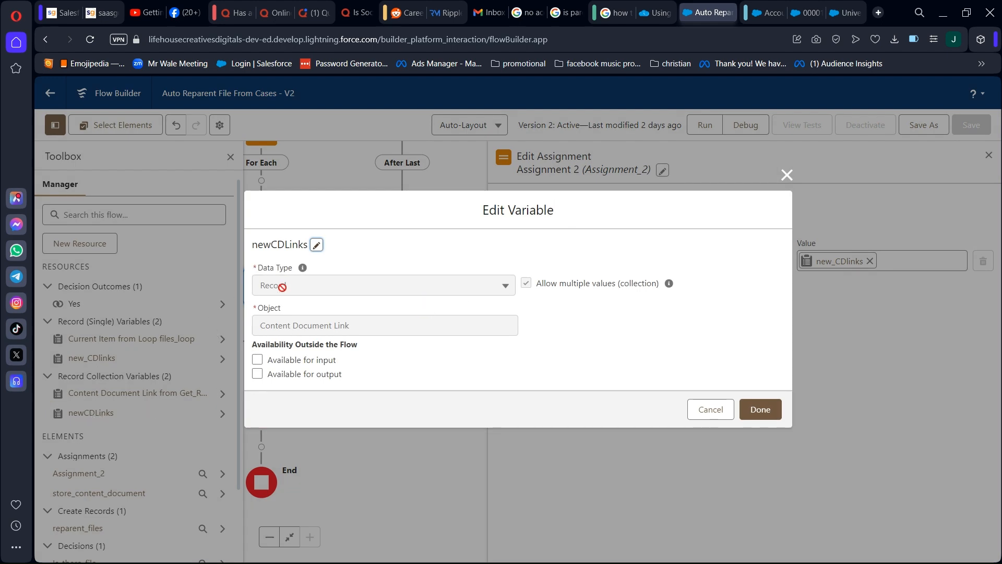
{"action": "left_click", "coordinate": [787, 176]}
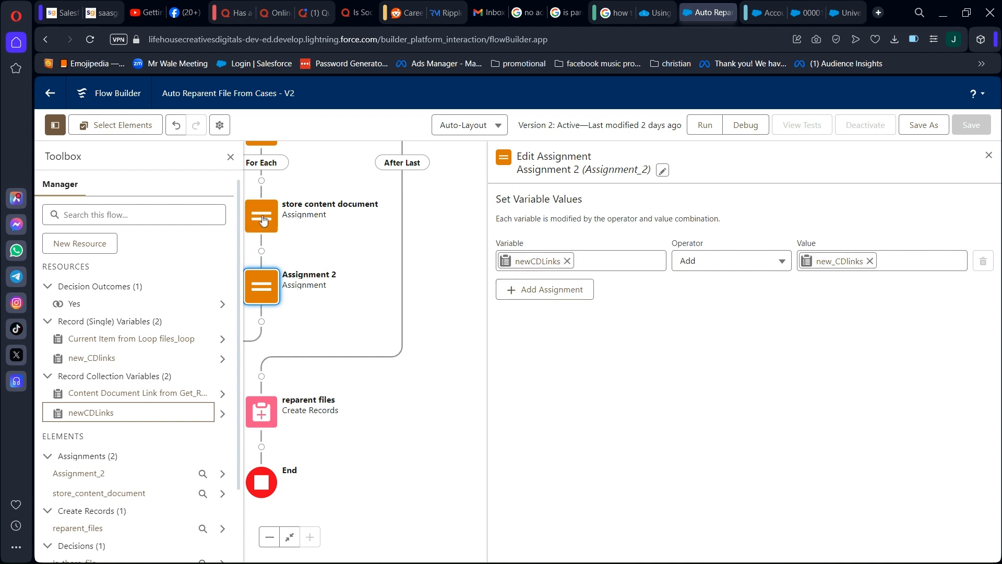
{"action": "left_click", "coordinate": [230, 158]}
Open the reparent files Create Records element and review its record count setting and record collection
{"action": "scroll", "coordinate": [326, 374], "scroll_direction": "up", "scroll_amount": 3}
{"action": "left_click_drag", "start_coordinate": [327, 374], "coordinate": [300, 287]}
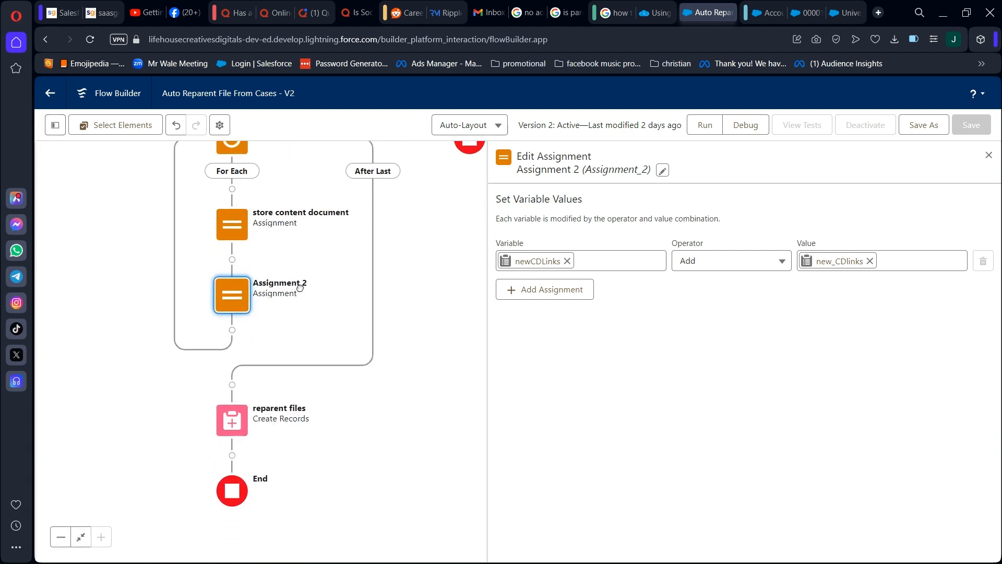
{"action": "left_click", "coordinate": [228, 424]}
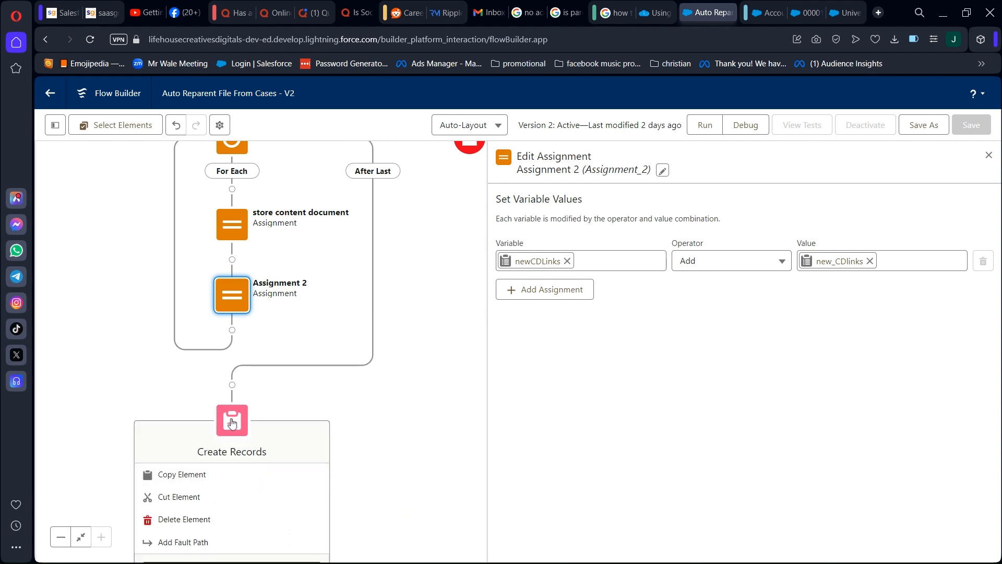
{"action": "left_click", "coordinate": [234, 424]}
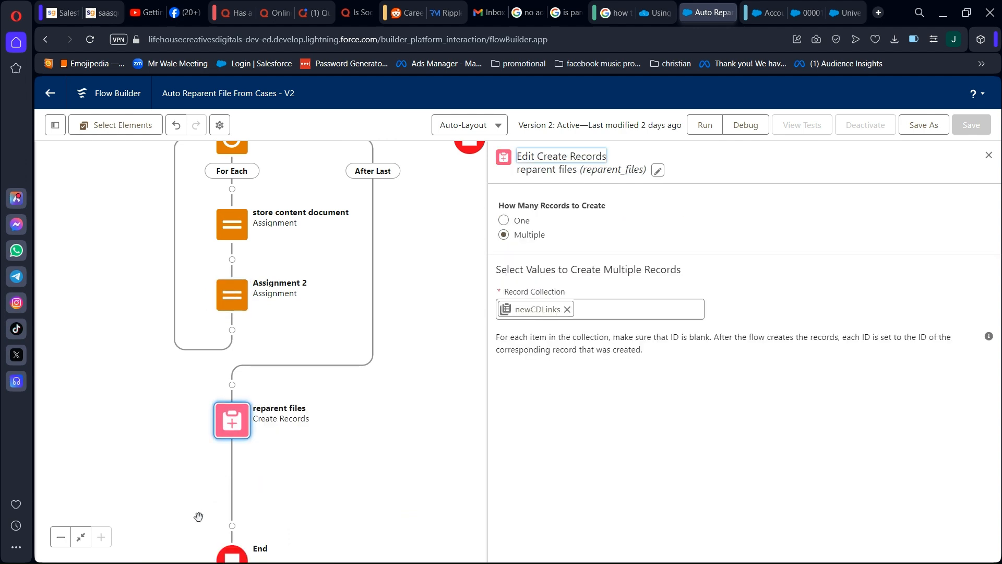
{"action": "left_click_drag", "start_coordinate": [325, 263], "coordinate": [211, 294]}
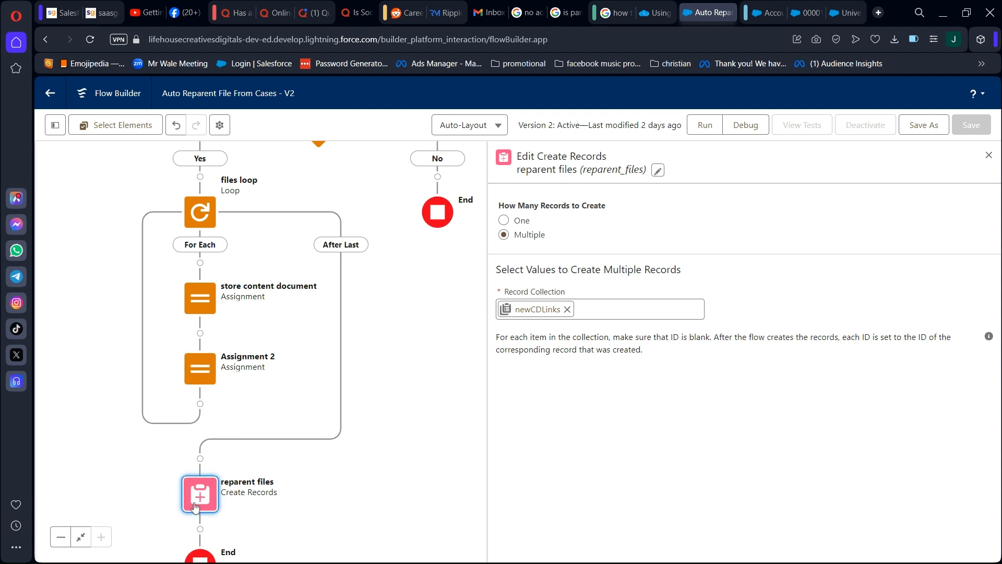
{"action": "left_click_drag", "start_coordinate": [237, 502], "coordinate": [279, 408]}
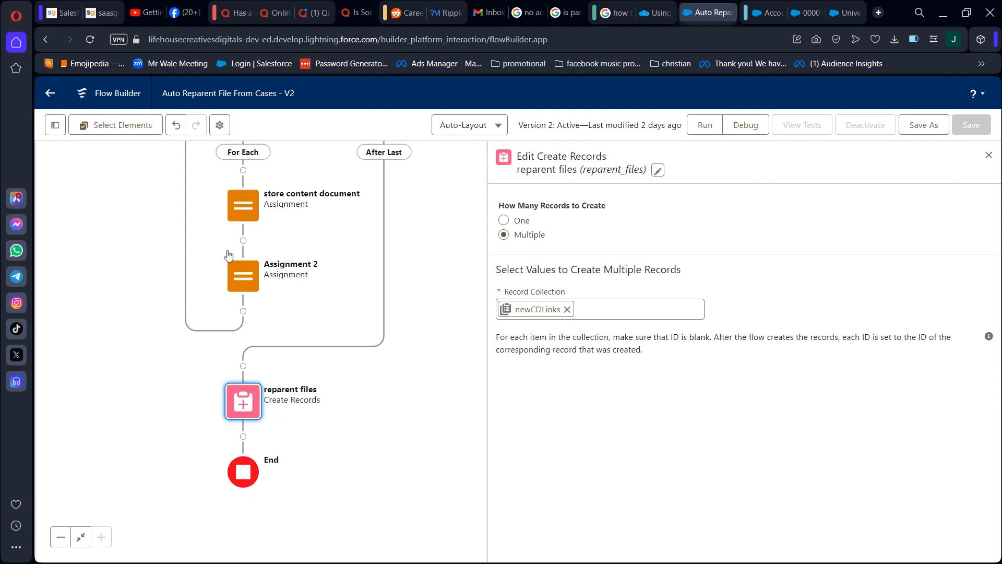
Save the flow as a new version, keeping the label Auto Reparent File From Cases
{"action": "left_click_drag", "start_coordinate": [215, 261], "coordinate": [193, 449]}
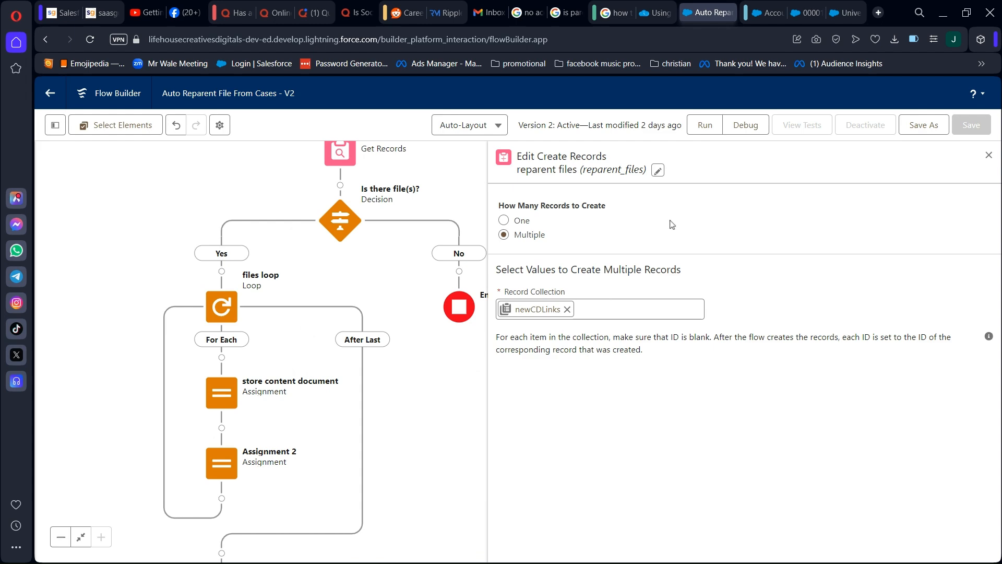
{"action": "left_click", "coordinate": [925, 128]}
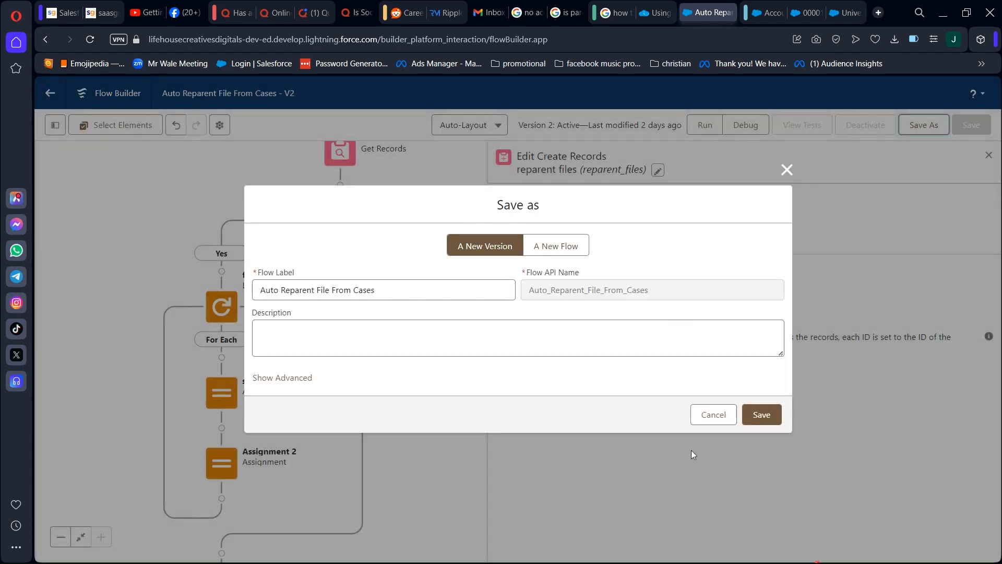
{"action": "left_click", "coordinate": [758, 417]}
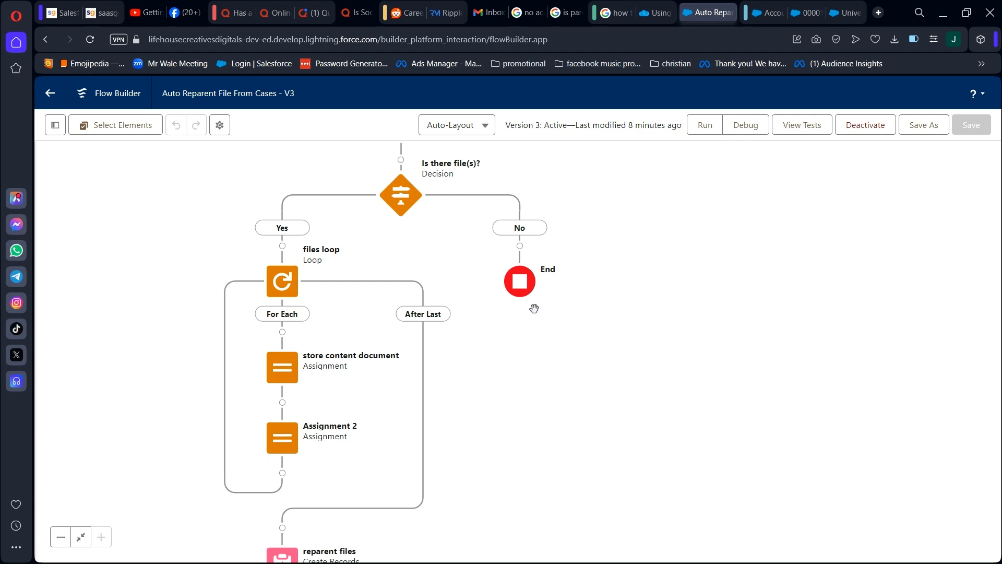
Debug the flow as if the record is created, with the "Repeated motor breakdown while shutting off" case as triggering record, and check the path taken
{"action": "left_click", "coordinate": [745, 128]}
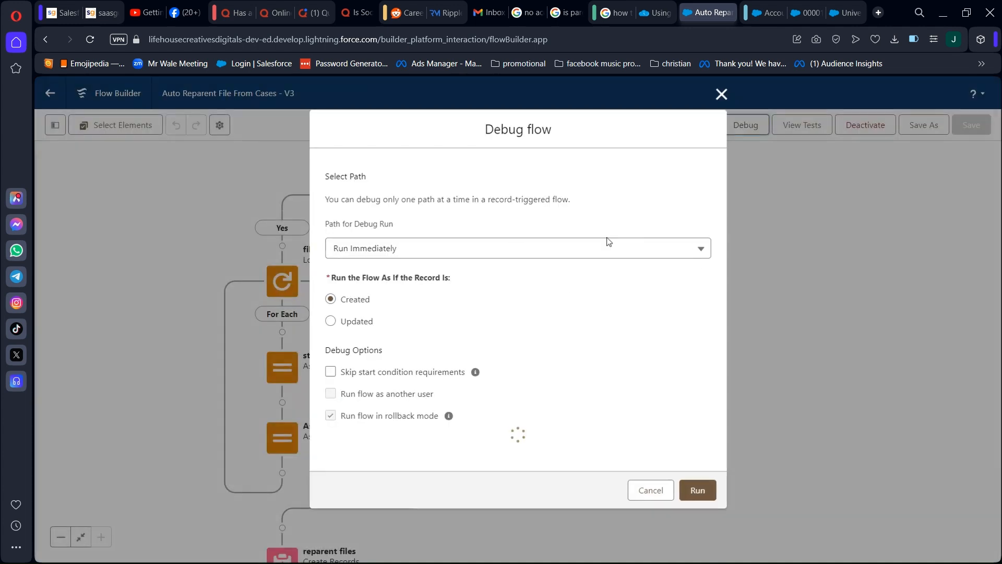
{"action": "scroll", "coordinate": [412, 365], "scroll_direction": "down", "scroll_amount": 2}
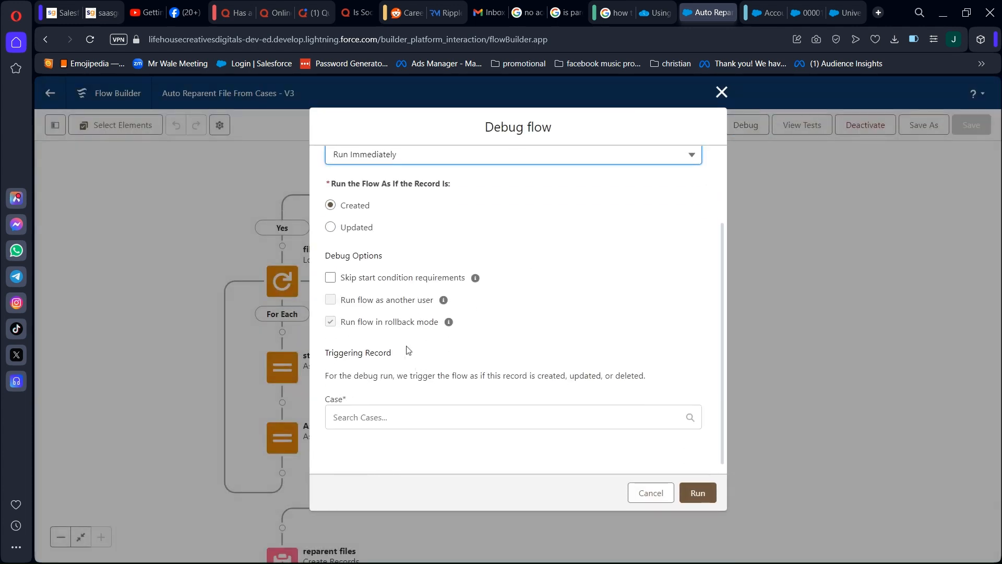
{"action": "left_click", "coordinate": [364, 417]}
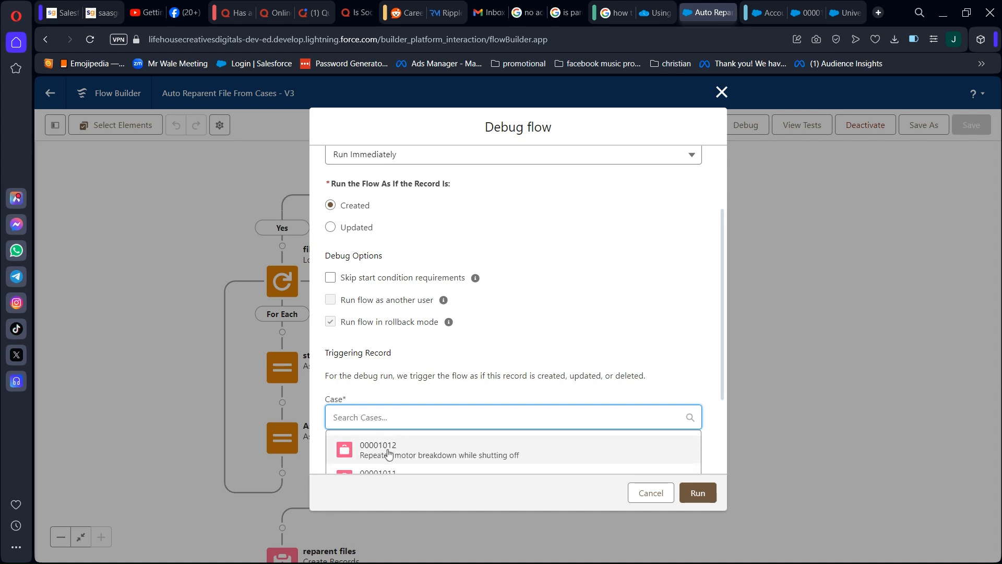
{"action": "left_click", "coordinate": [386, 447]}
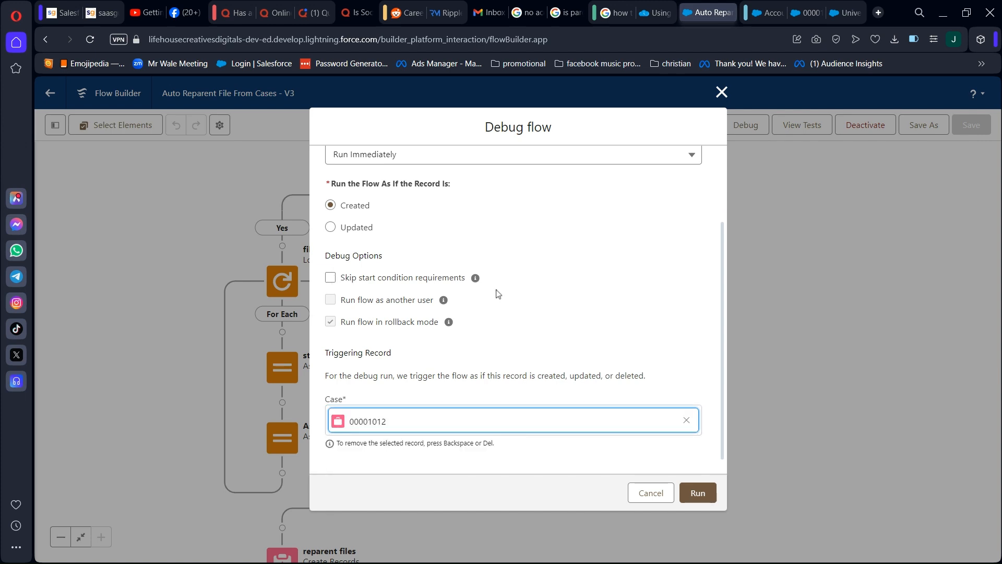
{"action": "scroll", "coordinate": [507, 348], "scroll_direction": "down", "scroll_amount": 1}
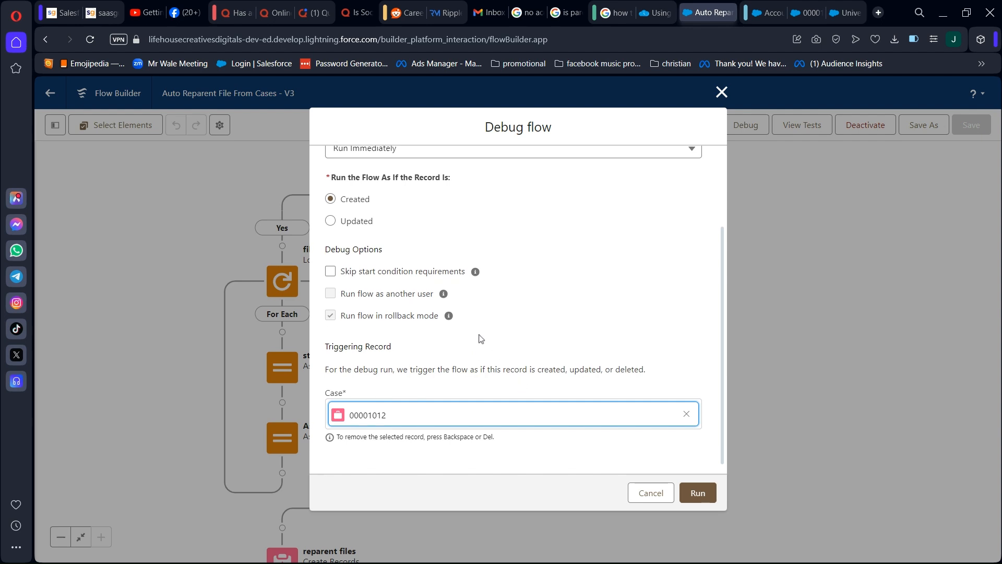
{"action": "left_click", "coordinate": [698, 493]}
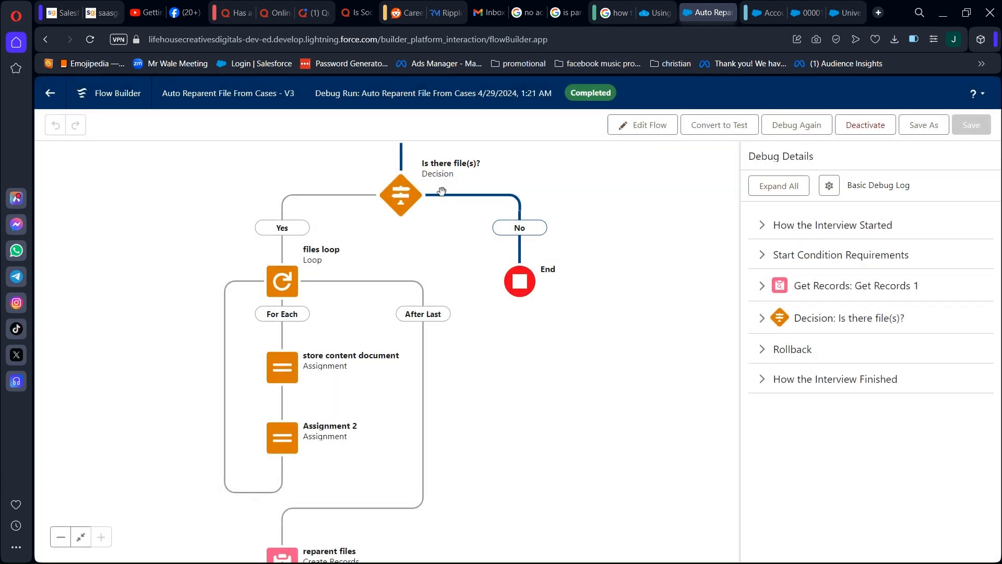
{"action": "left_click_drag", "start_coordinate": [443, 230], "coordinate": [440, 366]}
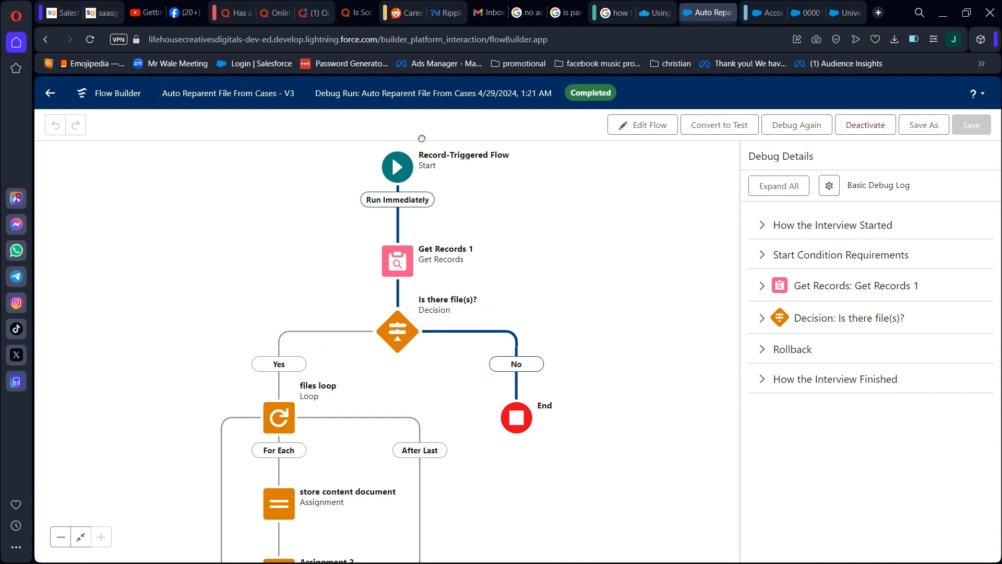
Add the existing file "The Ultimate Guide to Salesforce CPQ" to the related files of the motor breakdown case
{"action": "left_click", "coordinate": [801, 14]}
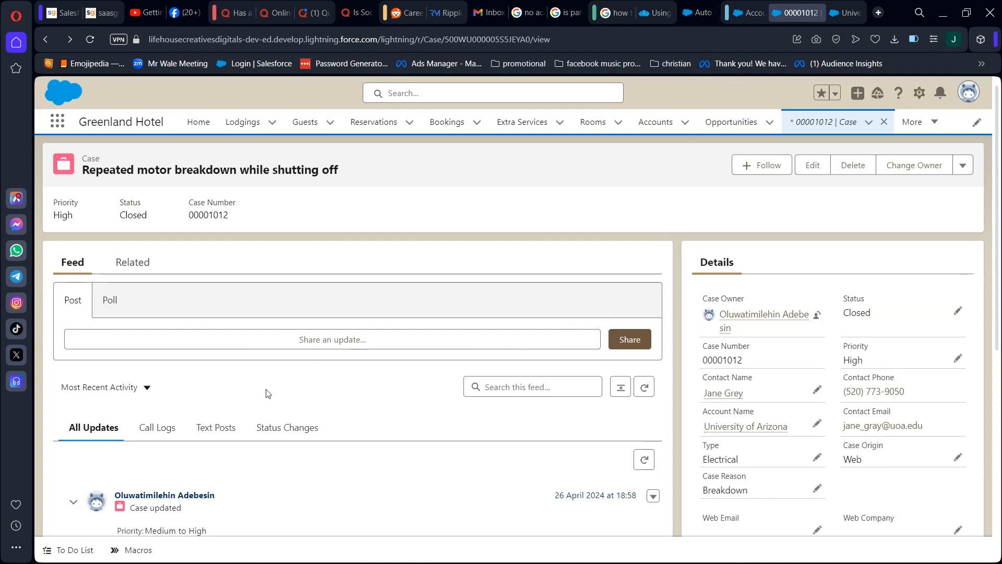
{"action": "left_click_drag", "start_coordinate": [266, 390], "coordinate": [283, 290]}
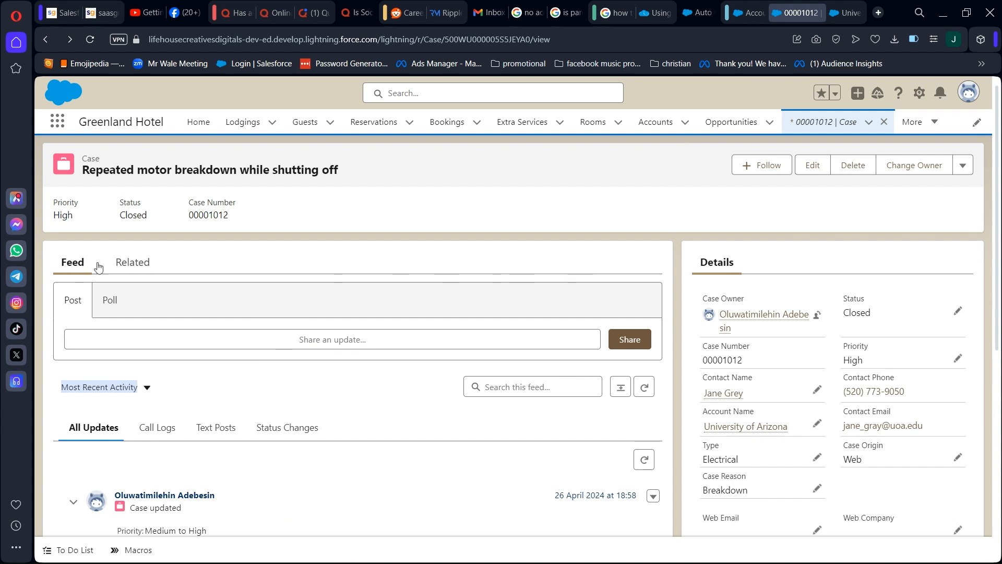
{"action": "left_click", "coordinate": [123, 266]}
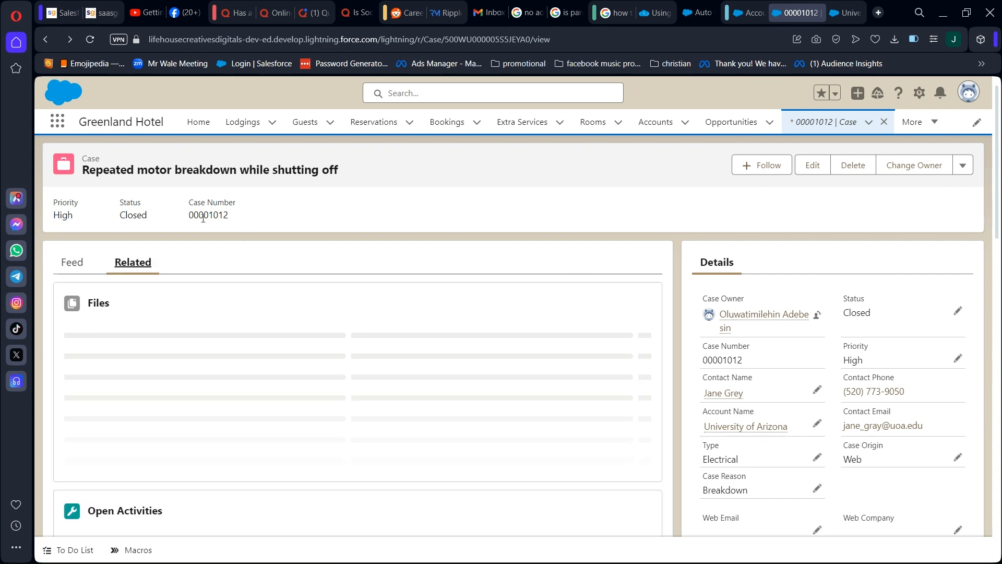
{"action": "scroll", "coordinate": [172, 291], "scroll_direction": "down", "scroll_amount": 3}
{"action": "scroll", "coordinate": [172, 297], "scroll_direction": "up", "scroll_amount": 3}
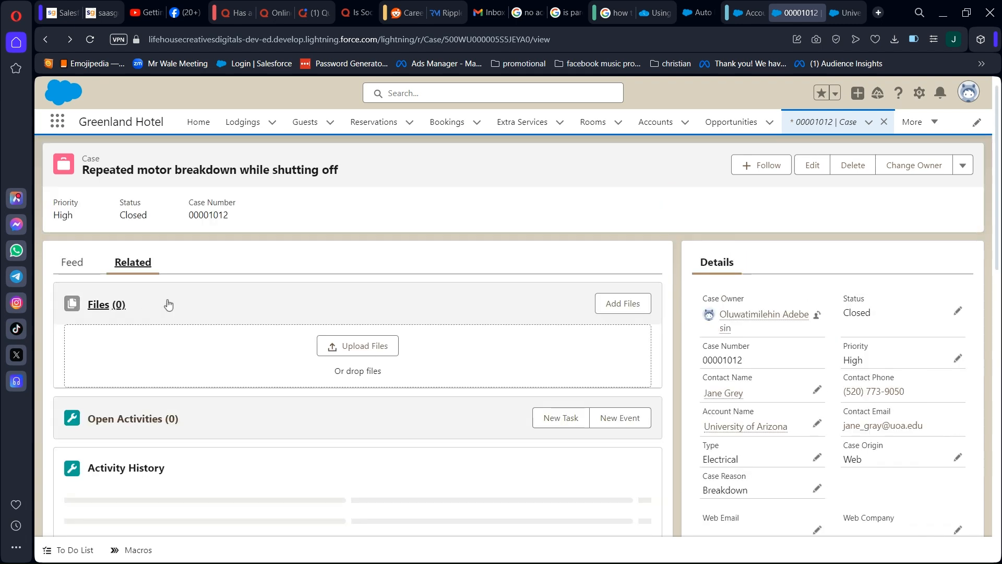
{"action": "left_click", "coordinate": [618, 307]}
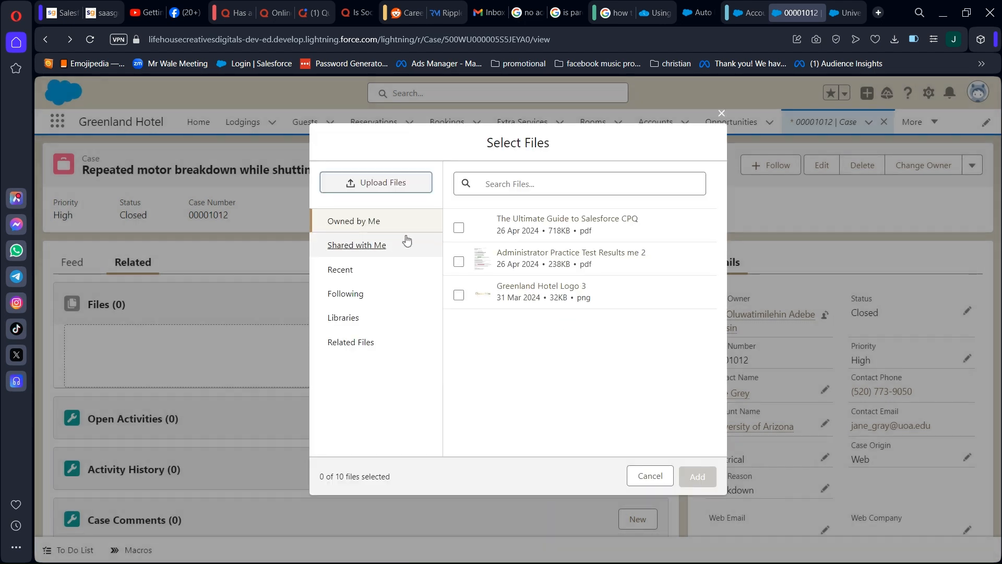
{"action": "left_click", "coordinate": [455, 229]}
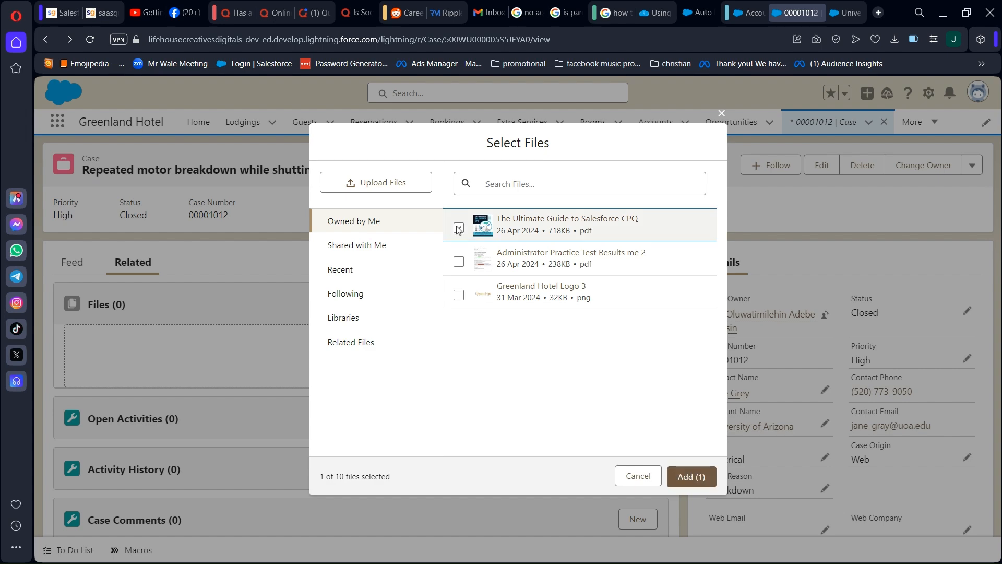
{"action": "left_click", "coordinate": [680, 475]}
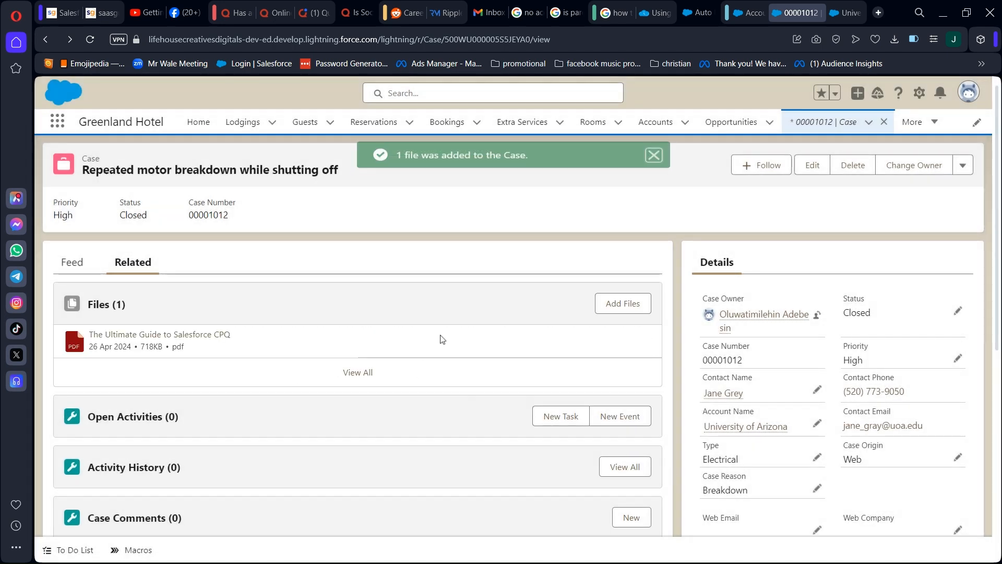
Return to the flow, run the debug again with the same case, and follow the executed path to its end
{"action": "left_click", "coordinate": [697, 13]}
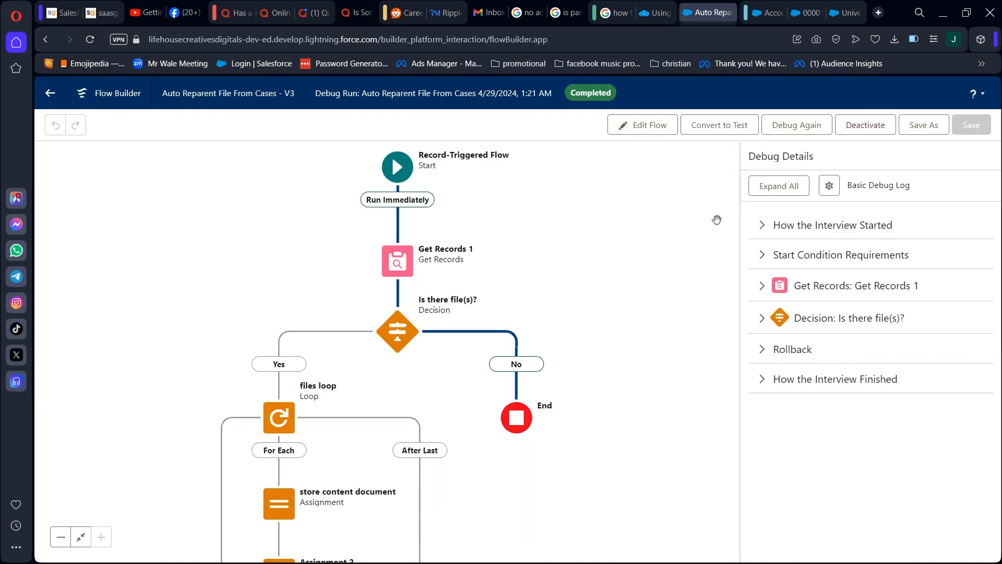
{"action": "left_click", "coordinate": [794, 126]}
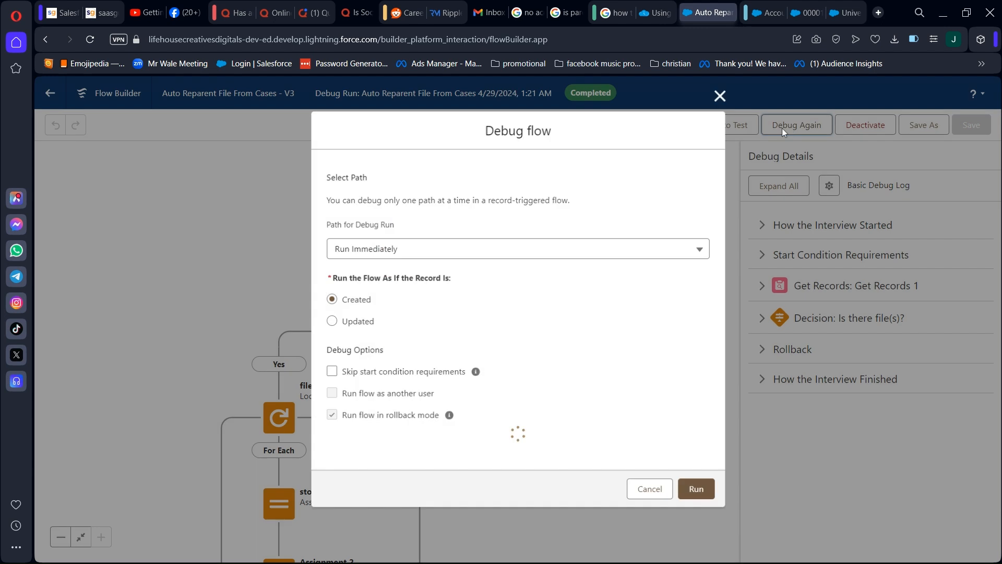
{"action": "scroll", "coordinate": [401, 447], "scroll_direction": "down", "scroll_amount": 2}
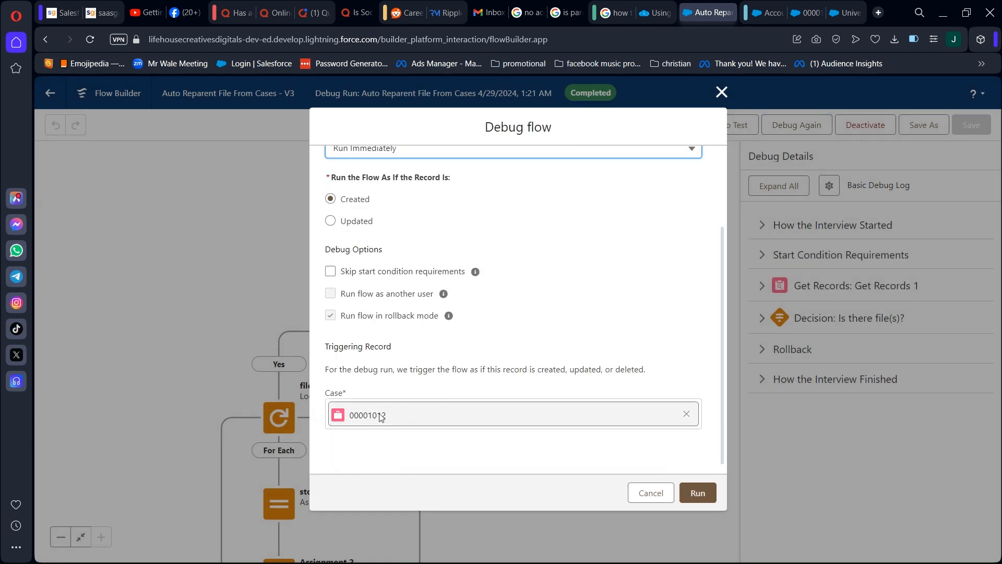
{"action": "left_click", "coordinate": [698, 493]}
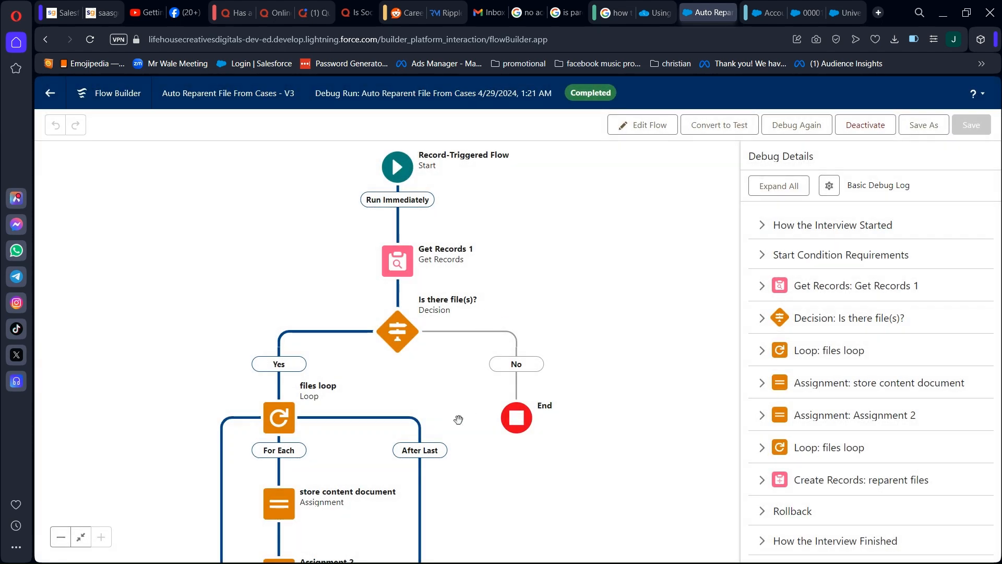
{"action": "left_click_drag", "start_coordinate": [457, 418], "coordinate": [529, 129]}
{"action": "left_click_drag", "start_coordinate": [457, 465], "coordinate": [500, 411]}
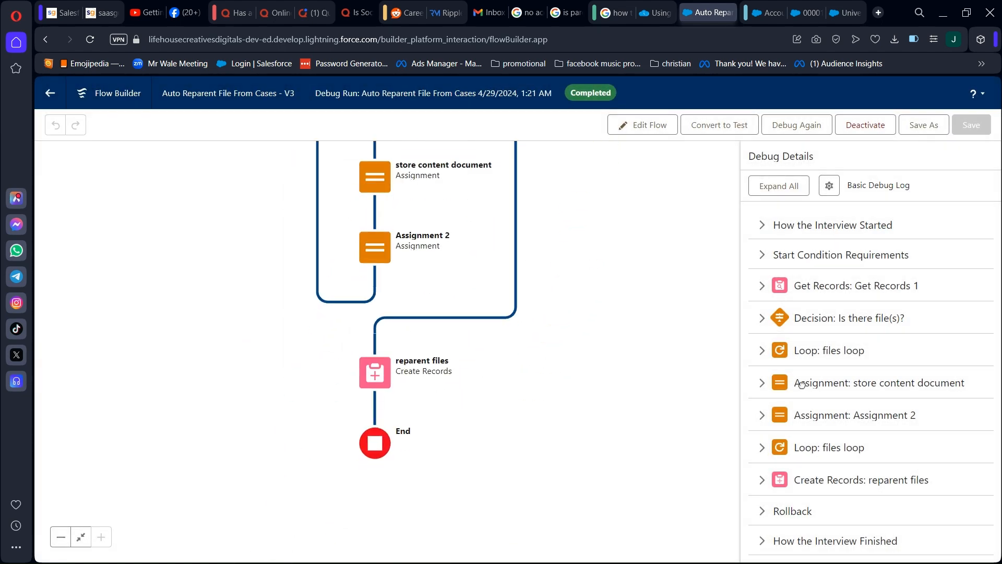
Expand all debug details and examine the Get Records lookup, decision outcome, files loop and assignment results
{"action": "left_click", "coordinate": [783, 187]}
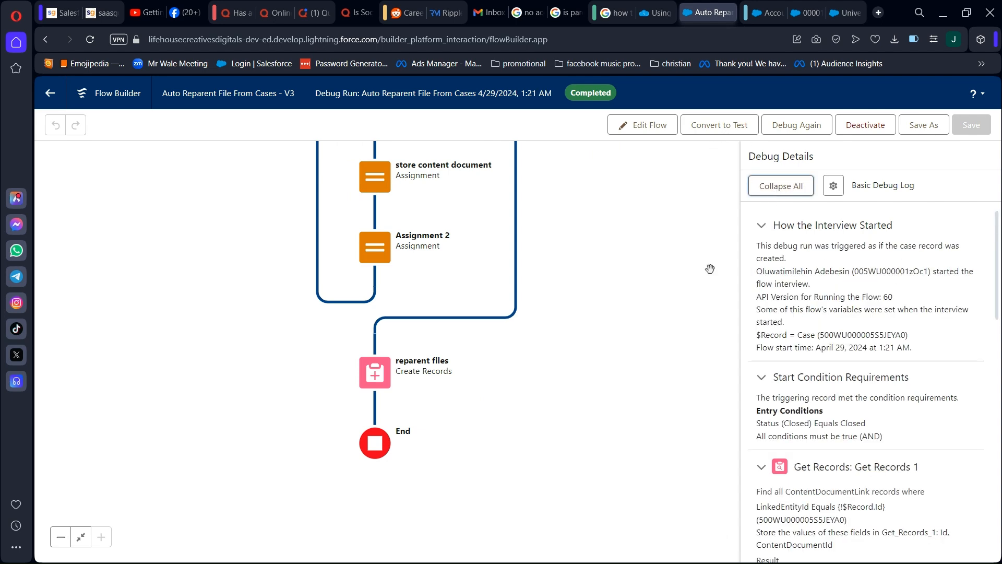
{"action": "scroll", "coordinate": [880, 360], "scroll_direction": "down", "scroll_amount": 10}
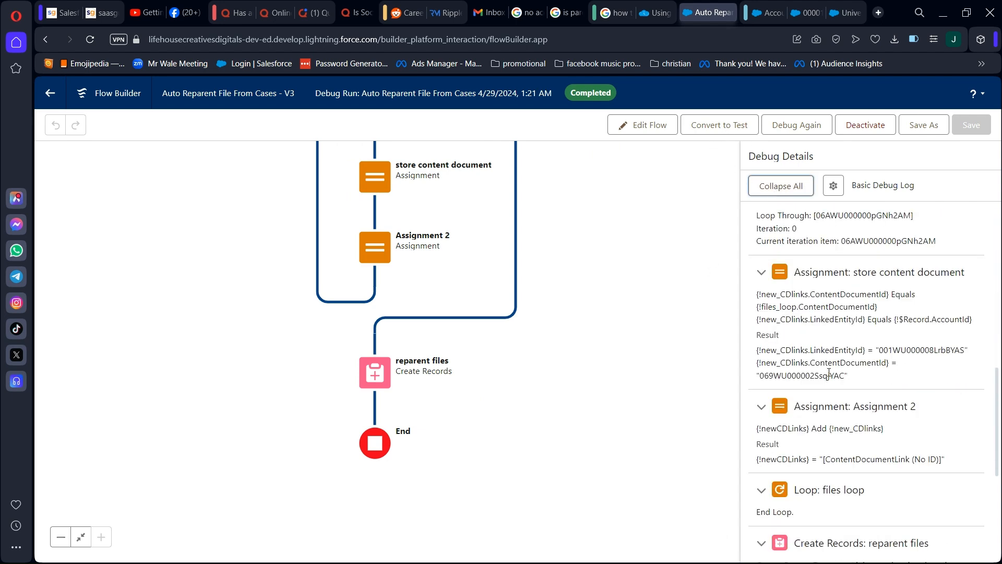
{"action": "scroll", "coordinate": [829, 374], "scroll_direction": "down", "scroll_amount": 1}
{"action": "scroll", "coordinate": [826, 327], "scroll_direction": "up", "scroll_amount": 8}
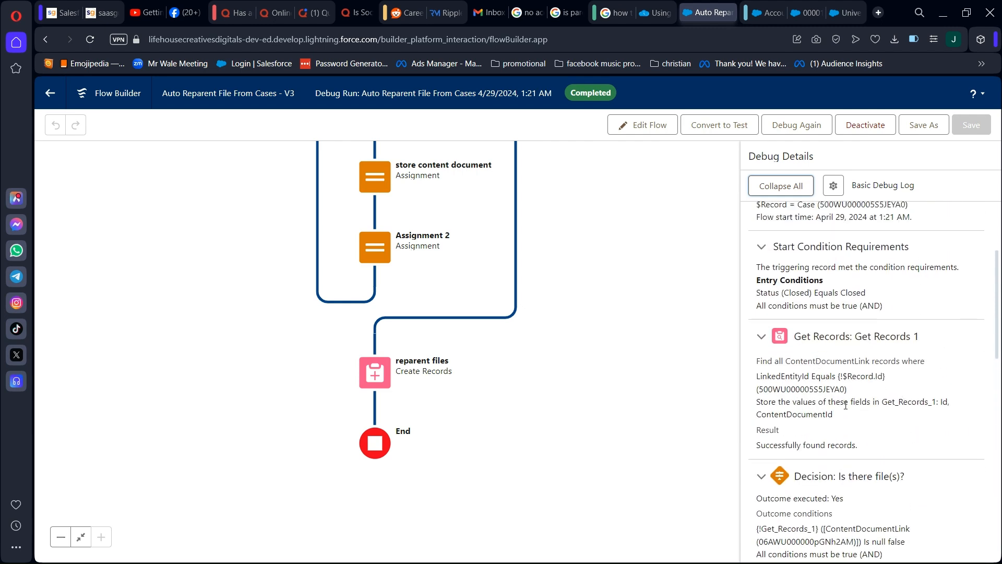
{"action": "left_click_drag", "start_coordinate": [845, 397], "coordinate": [758, 380]}
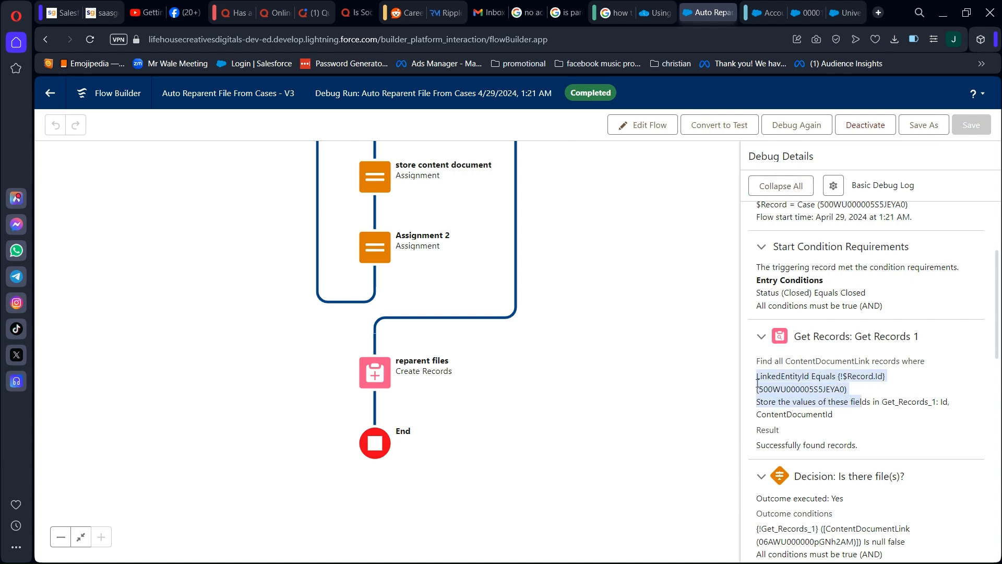
{"action": "left_click", "coordinate": [758, 389]}
{"action": "scroll", "coordinate": [787, 418], "scroll_direction": "down", "scroll_amount": 5}
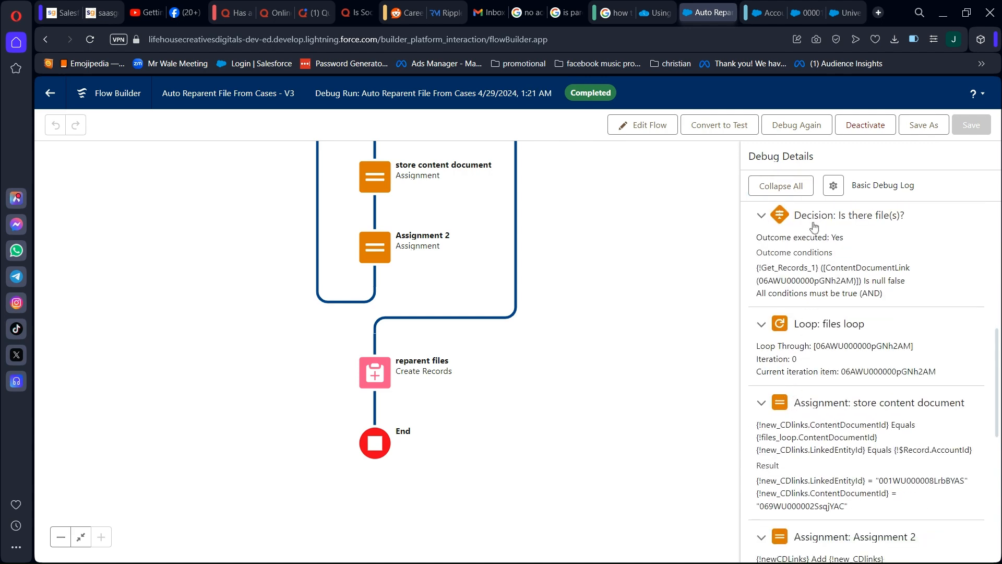
Examine the debug details of the reparent files Create Records element, including its ContentDocumentId and LinkedEntityId values
{"action": "scroll", "coordinate": [824, 364], "scroll_direction": "down", "scroll_amount": 10}
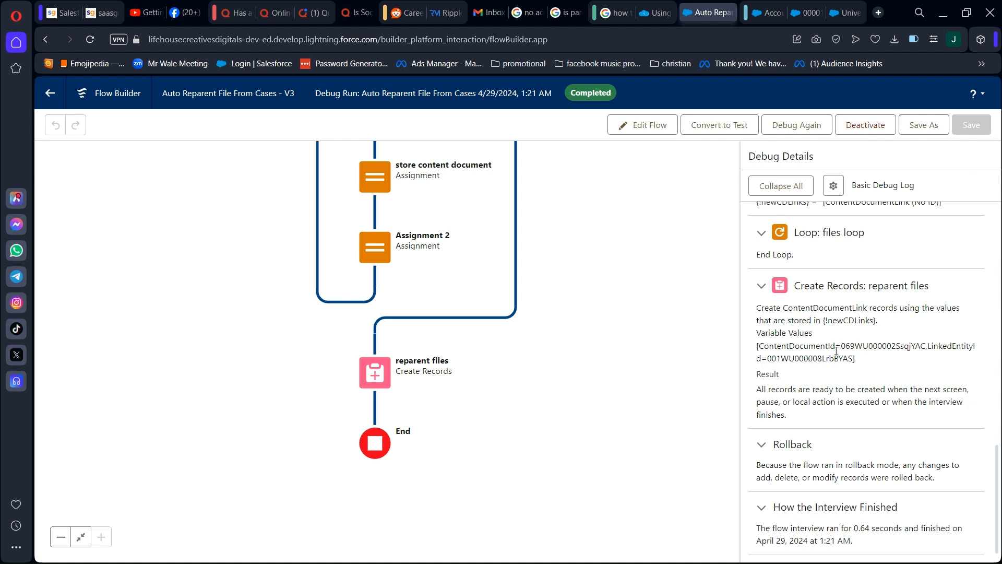
{"action": "double_click", "coordinate": [883, 346]}
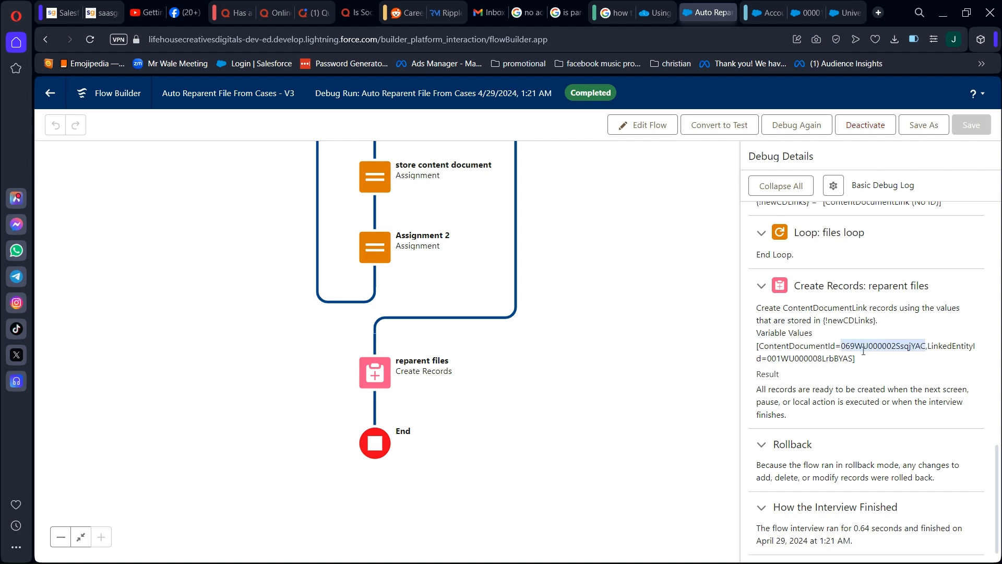
{"action": "double_click", "coordinate": [797, 359]}
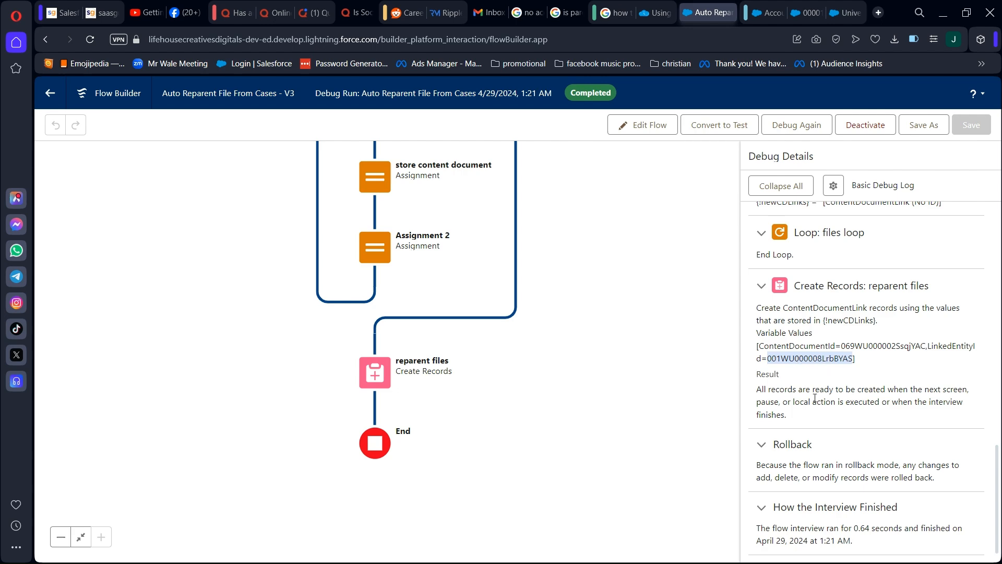
{"action": "left_click", "coordinate": [838, 416]}
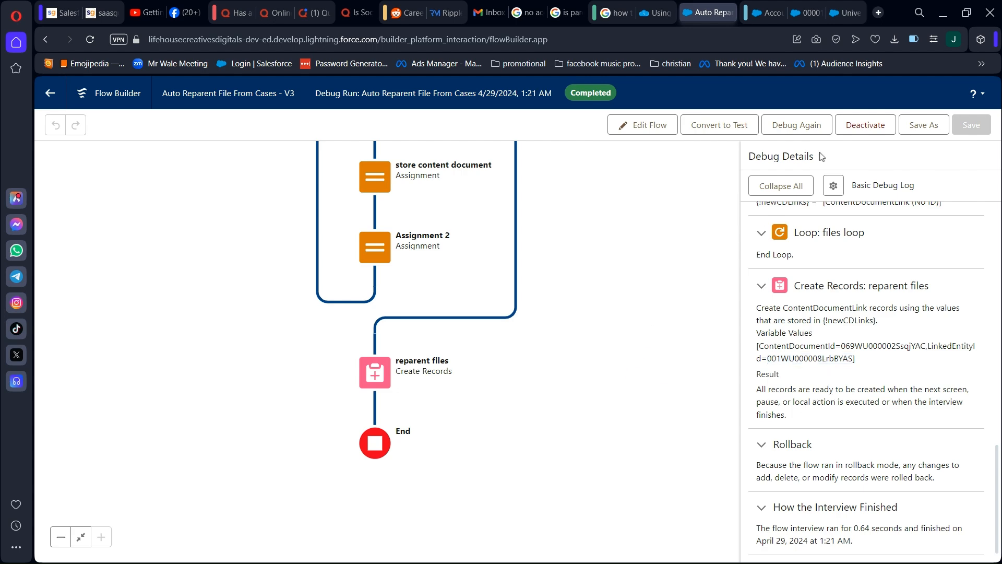
Switch to the motor breakdown case, set its Type to Electronic, and save the record
{"action": "left_click", "coordinate": [807, 13]}
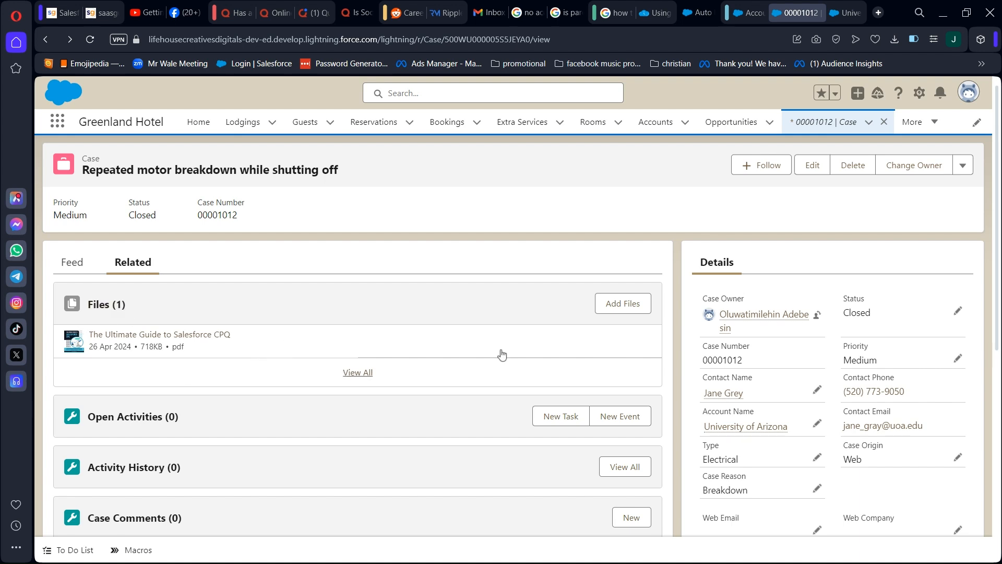
{"action": "left_click", "coordinate": [811, 166]}
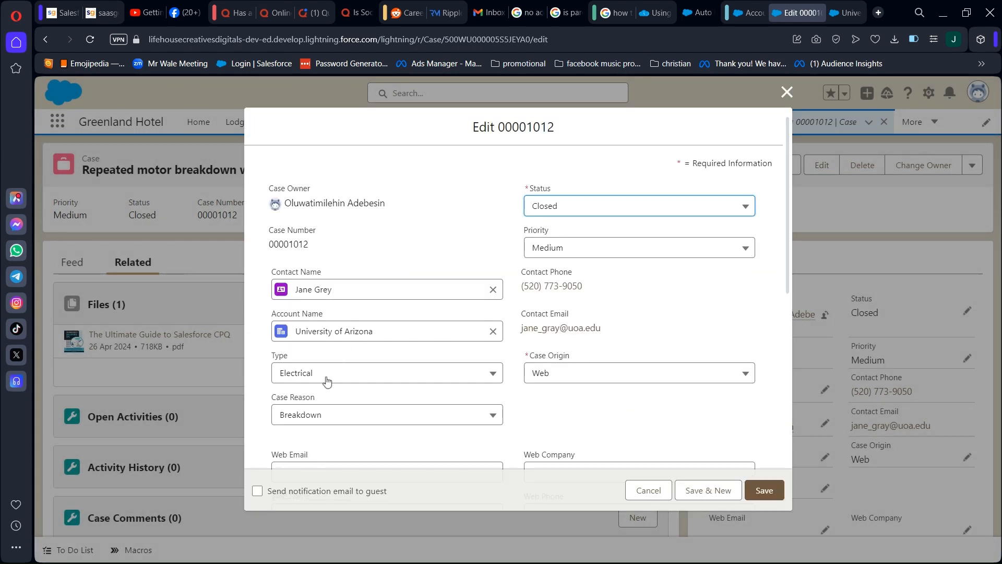
{"action": "scroll", "coordinate": [329, 374], "scroll_direction": "down", "scroll_amount": 4}
{"action": "left_click", "coordinate": [293, 174]}
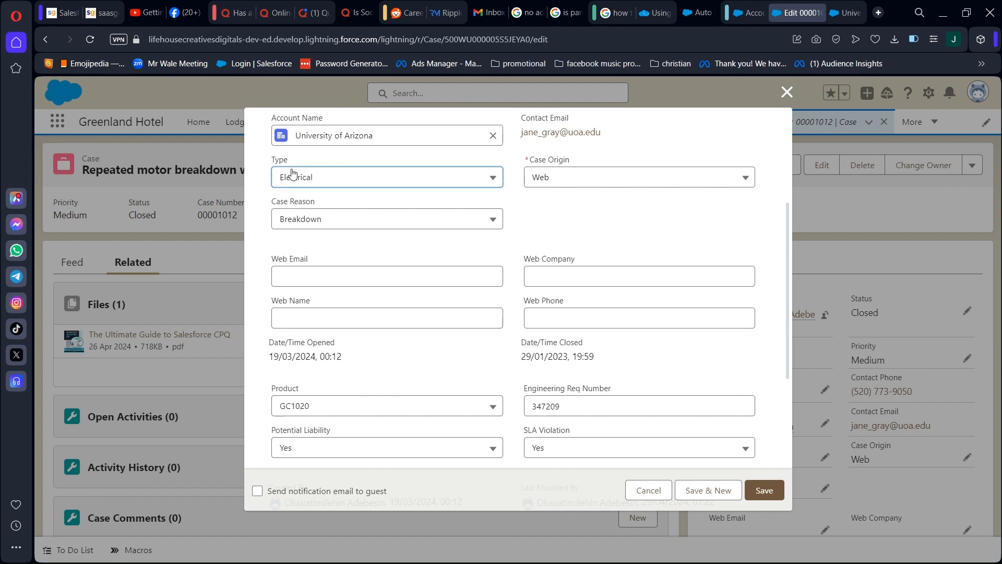
{"action": "left_click", "coordinate": [303, 279]}
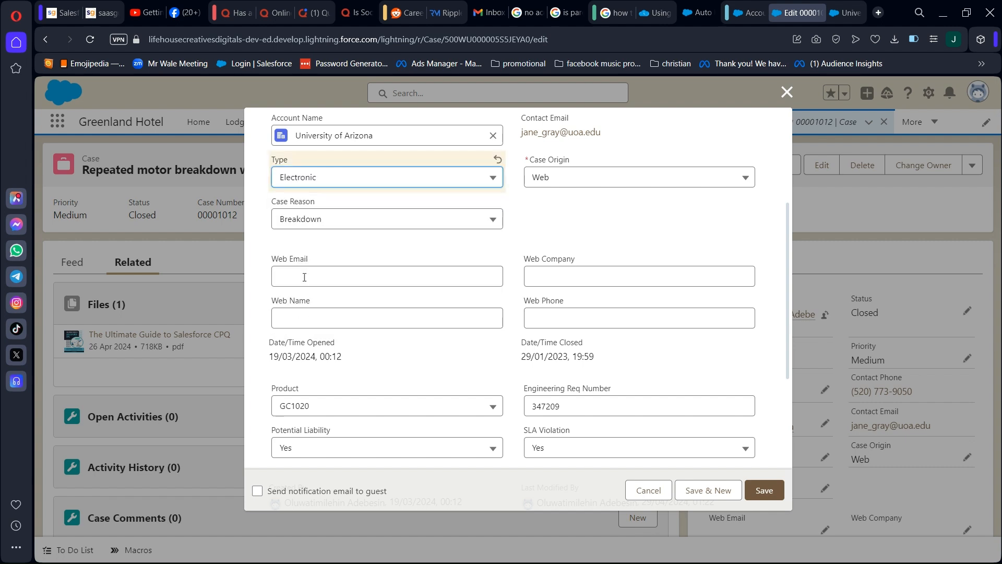
{"action": "left_click", "coordinate": [756, 490]}
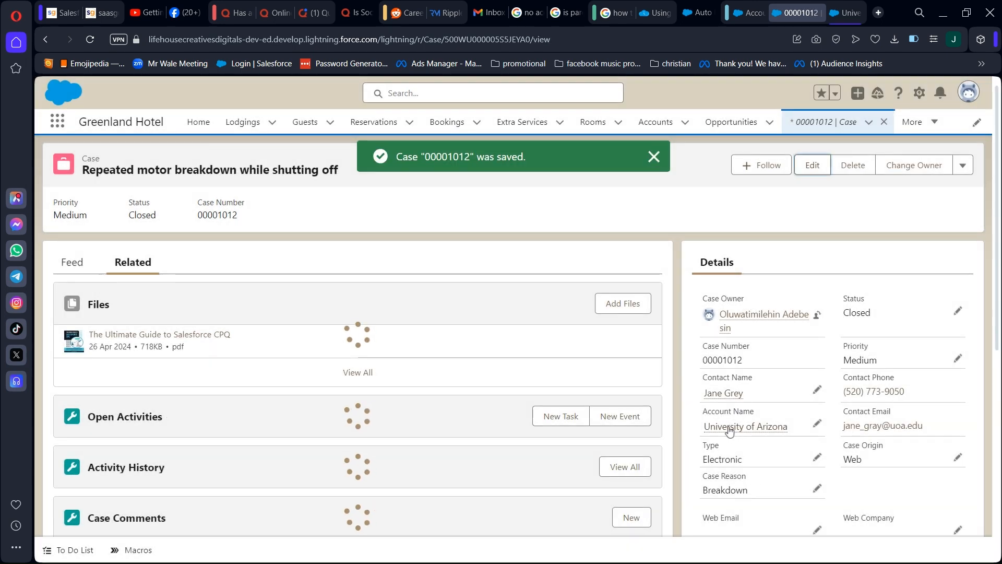
Open the University of Arizona account from the case and check its Files and Notes & Attachments related lists
{"action": "left_click", "coordinate": [729, 430]}
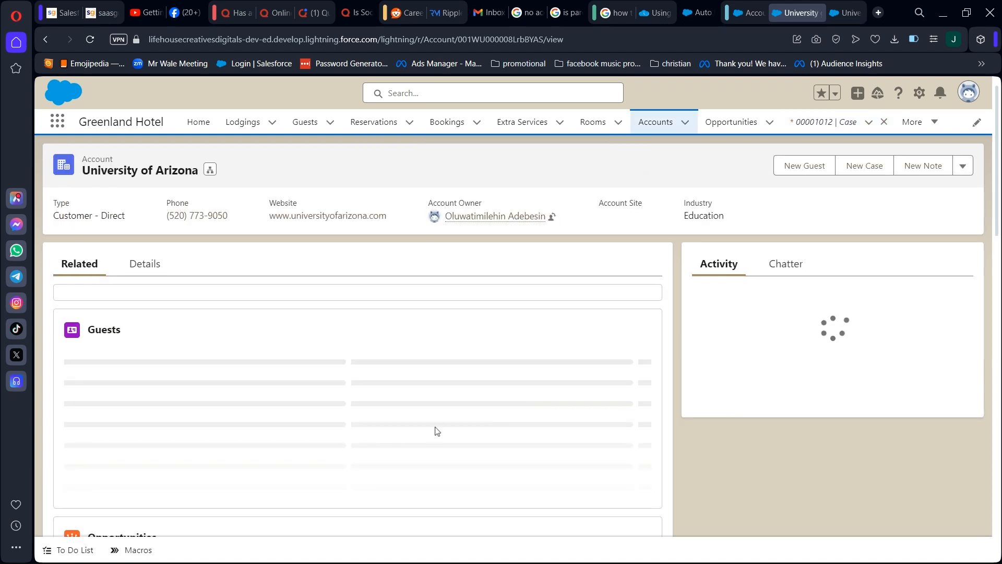
{"action": "scroll", "coordinate": [190, 418], "scroll_direction": "down", "scroll_amount": 2}
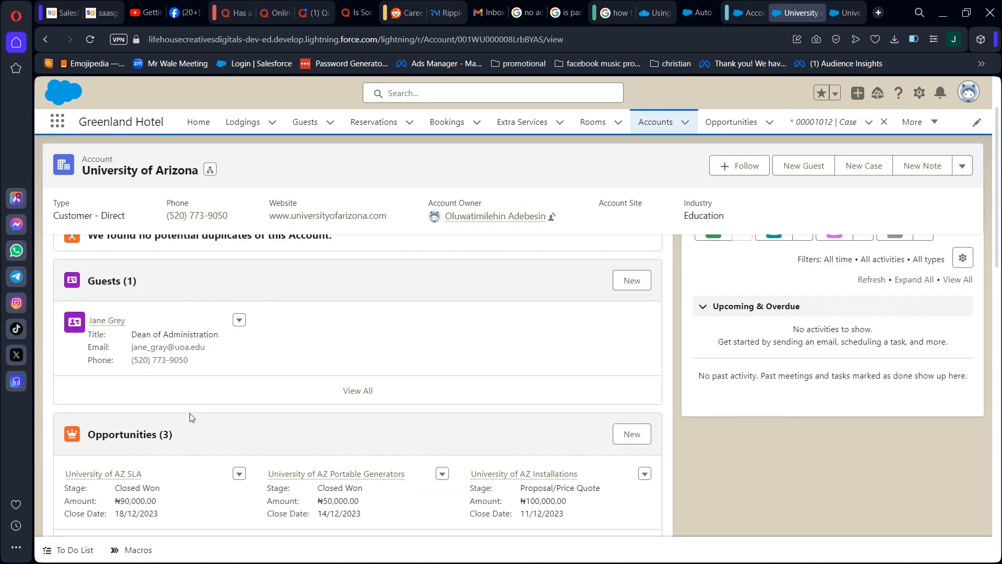
{"action": "scroll", "coordinate": [189, 413], "scroll_direction": "down", "scroll_amount": 4}
{"action": "scroll", "coordinate": [194, 412], "scroll_direction": "down", "scroll_amount": 2}
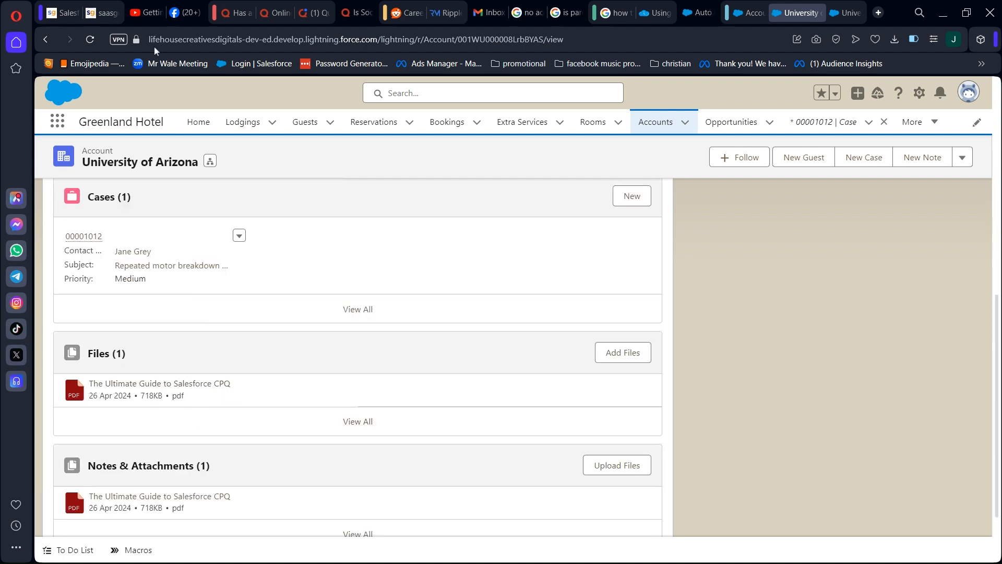
Return to the case, open its University of Arizona account in a new tab, and close the outdated account tab
{"action": "left_click", "coordinate": [45, 40]}
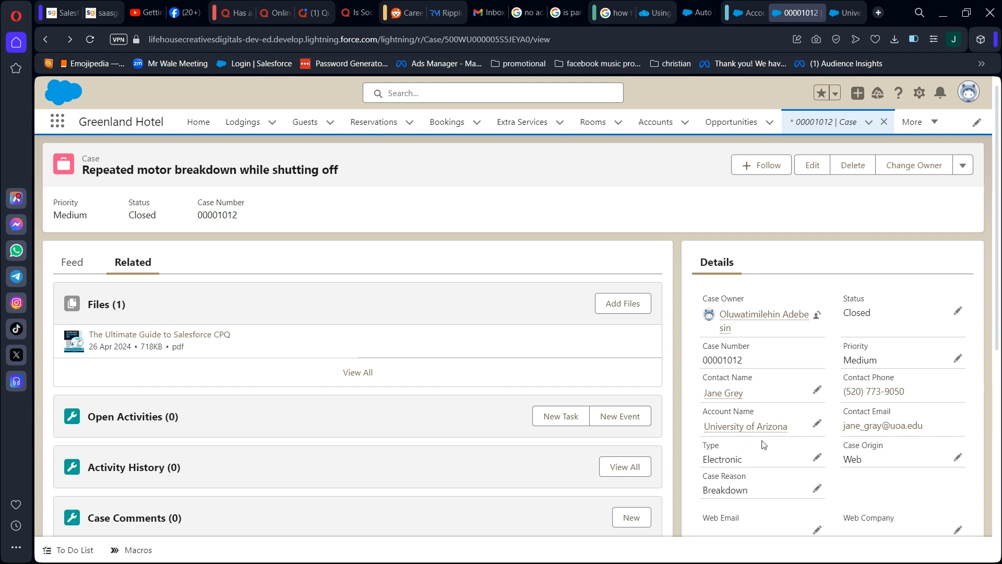
{"action": "mouse_move", "coordinate": [744, 429]}
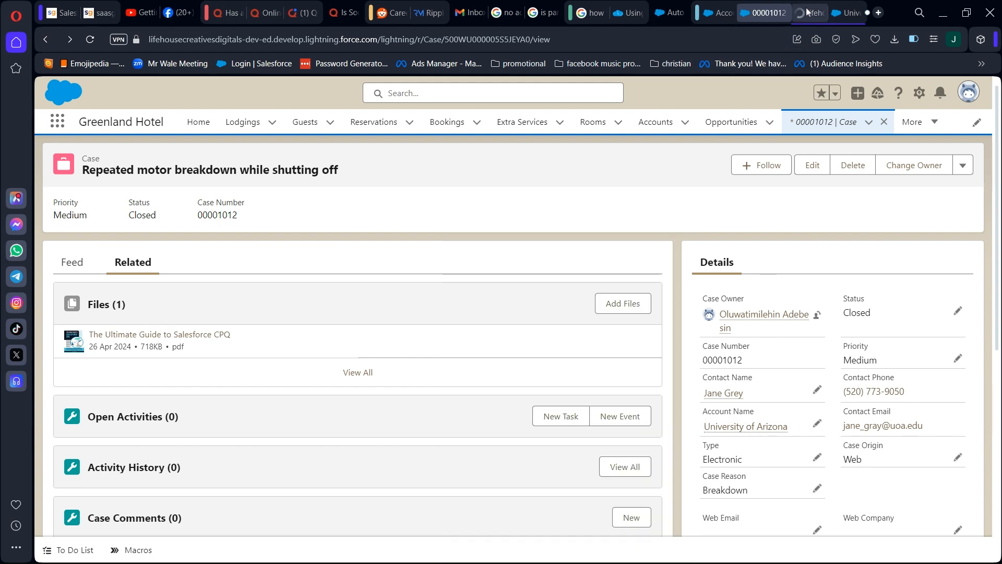
{"action": "left_click", "coordinate": [807, 12]}
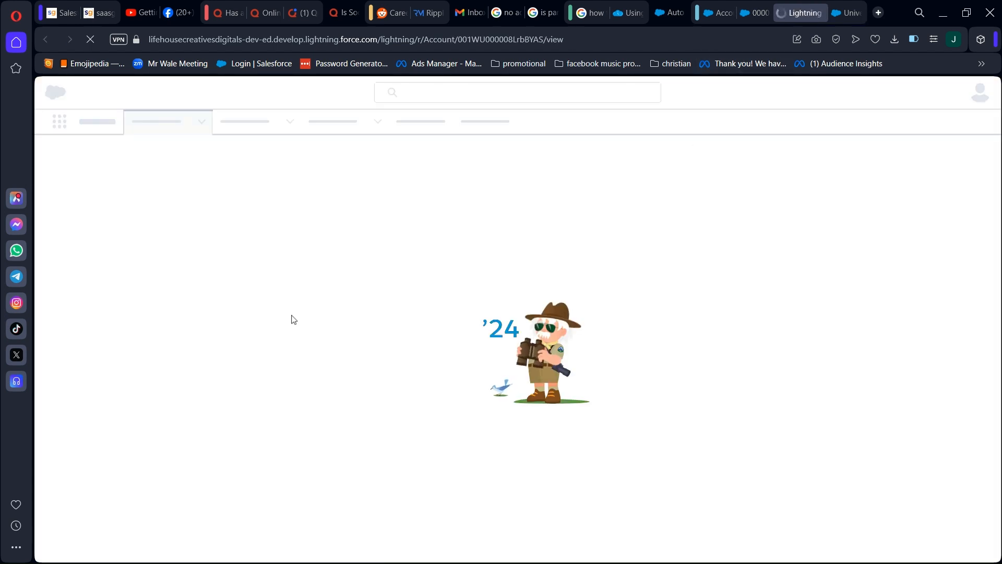
{"action": "left_click", "coordinate": [848, 14]}
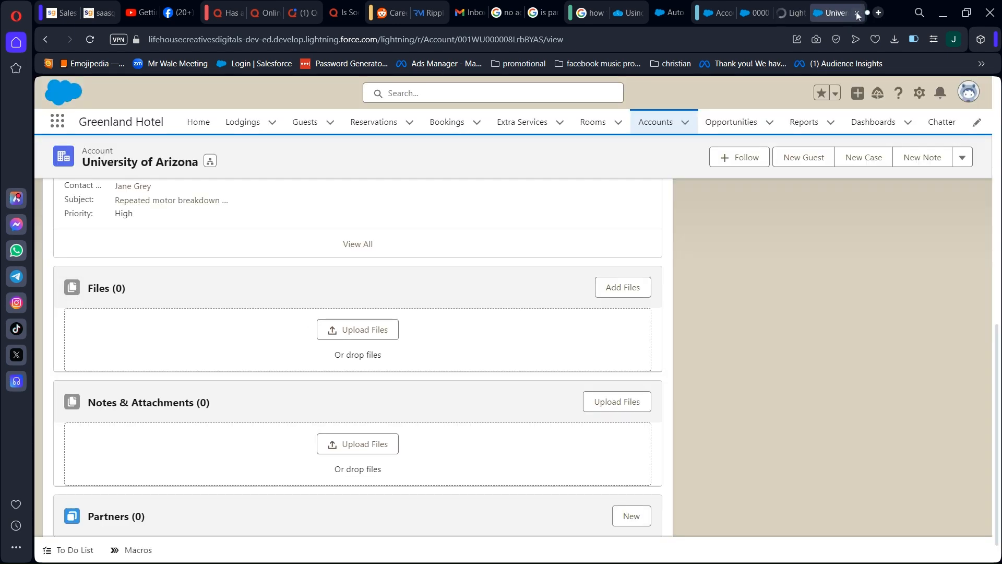
{"action": "left_click", "coordinate": [857, 13]}
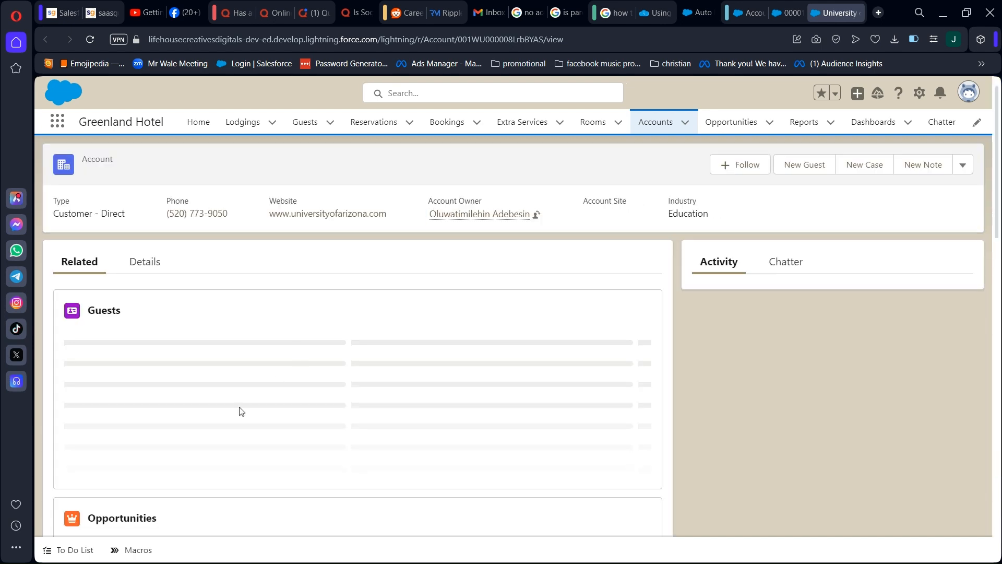
Check the Files and Notes & Attachments related lists on the freshly loaded University of Arizona account
{"action": "scroll", "coordinate": [158, 379], "scroll_direction": "down", "scroll_amount": 10}
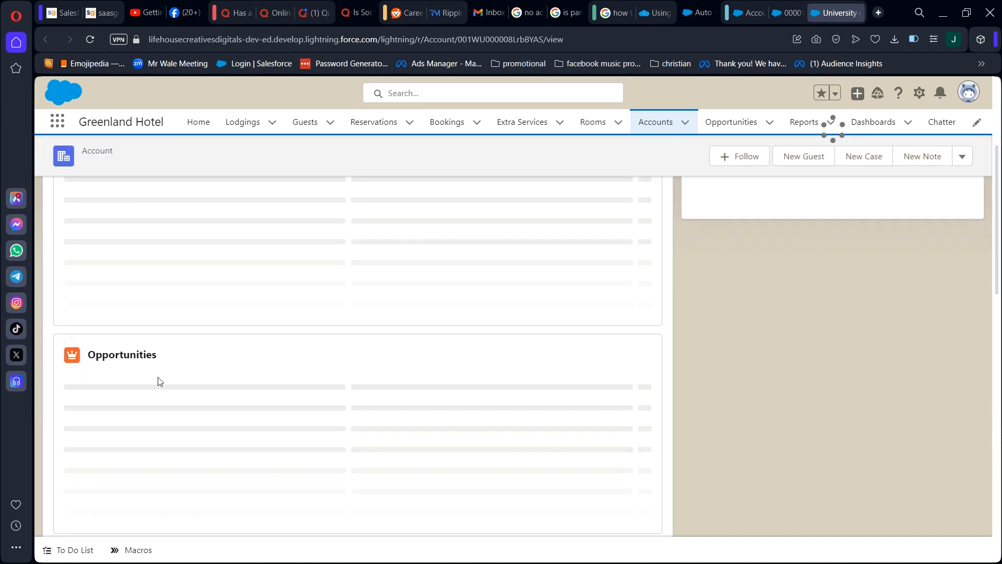
{"action": "scroll", "coordinate": [158, 378], "scroll_direction": "down", "scroll_amount": 8}
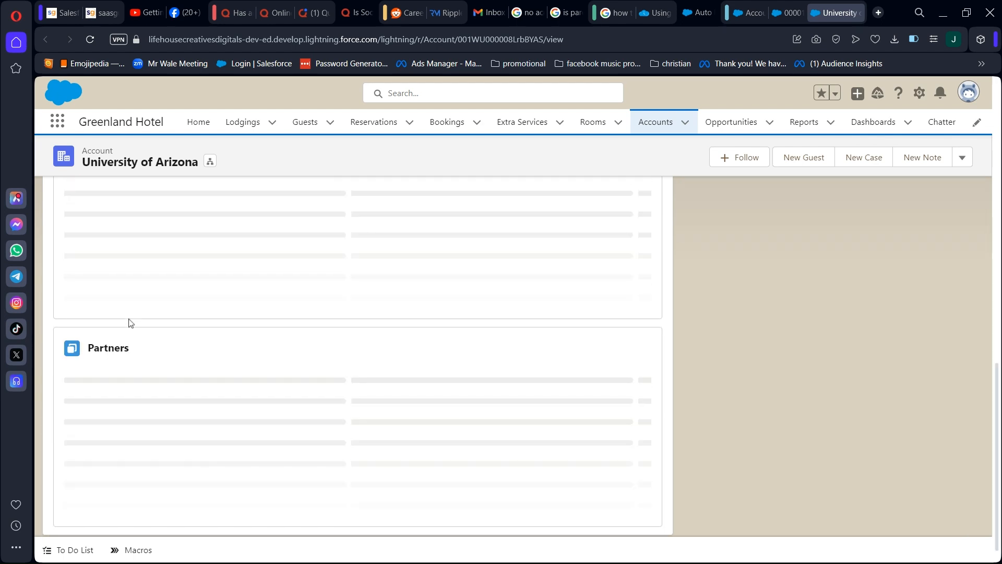
{"action": "scroll", "coordinate": [151, 311], "scroll_direction": "up", "scroll_amount": 10}
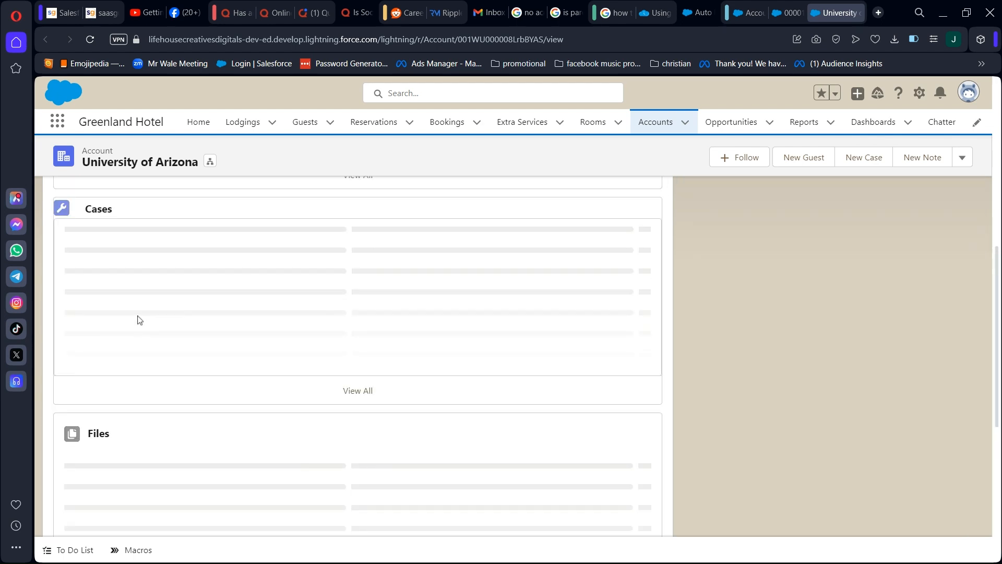
{"action": "scroll", "coordinate": [159, 390], "scroll_direction": "down", "scroll_amount": 3}
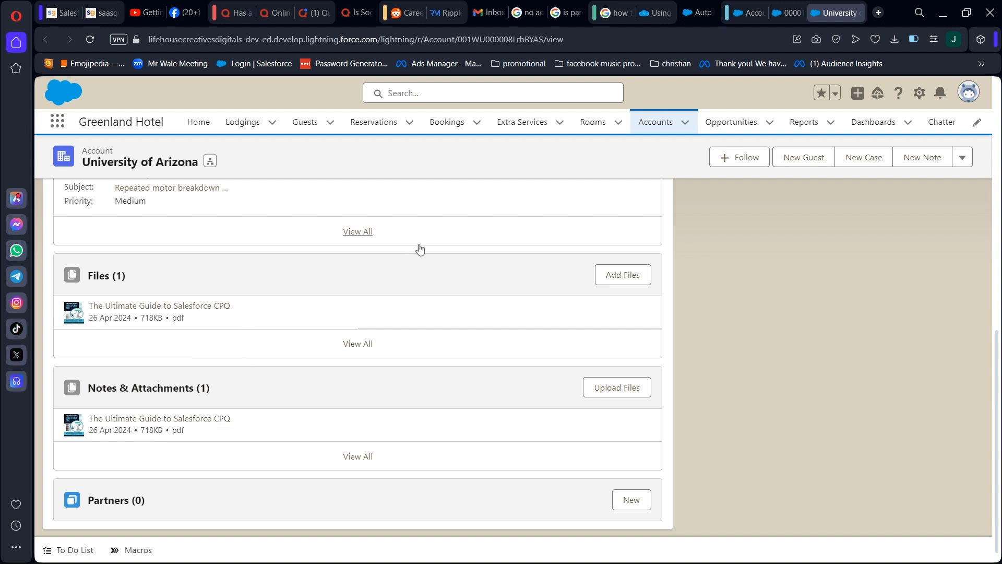
Revisit the case, return to the flow's debug run, and review the executed path from the start to the reparent files element
{"action": "left_click", "coordinate": [780, 12]}
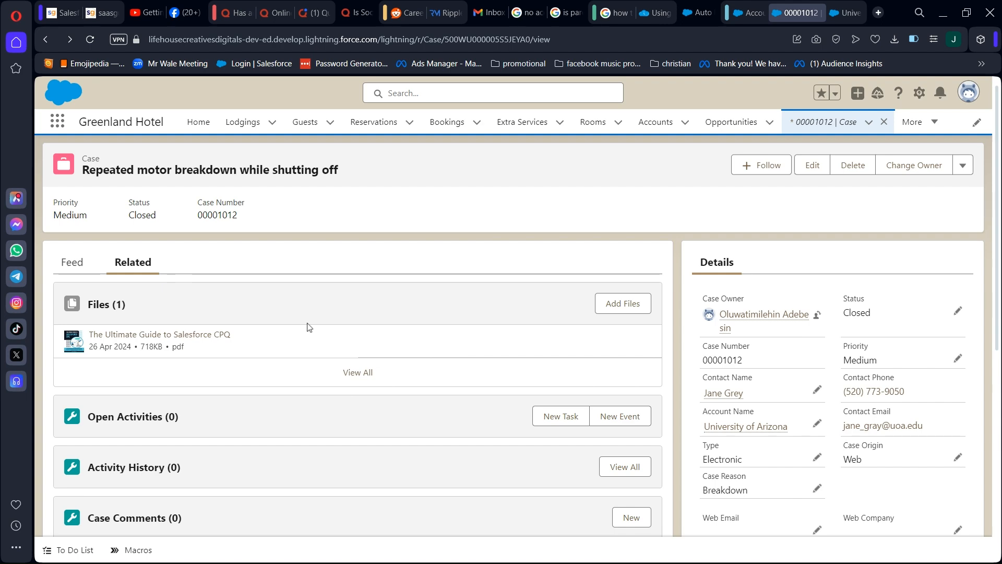
{"action": "left_click", "coordinate": [687, 14]}
{"action": "left_click_drag", "start_coordinate": [398, 463], "coordinate": [475, 290]}
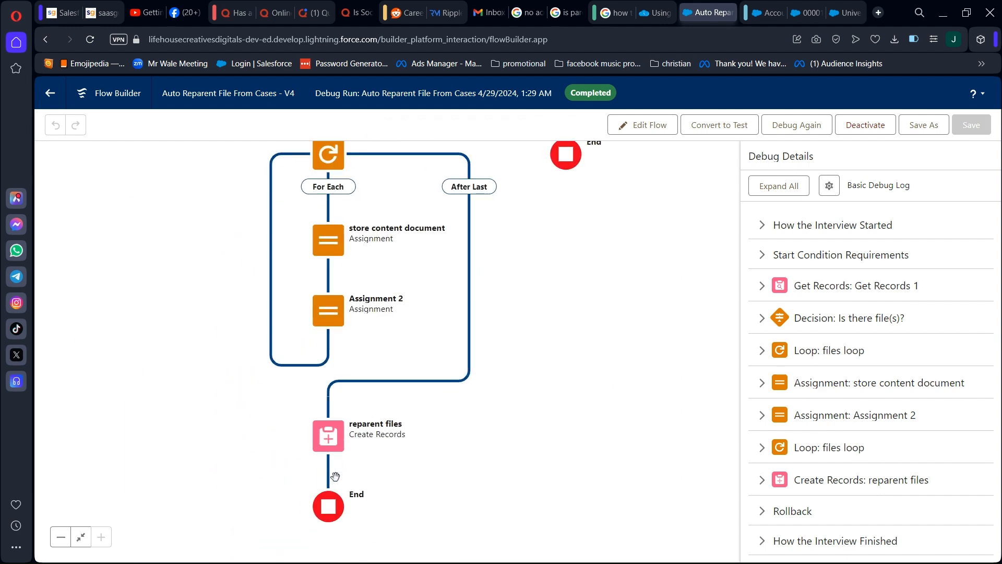
{"action": "left_click_drag", "start_coordinate": [486, 339], "coordinate": [460, 529]}
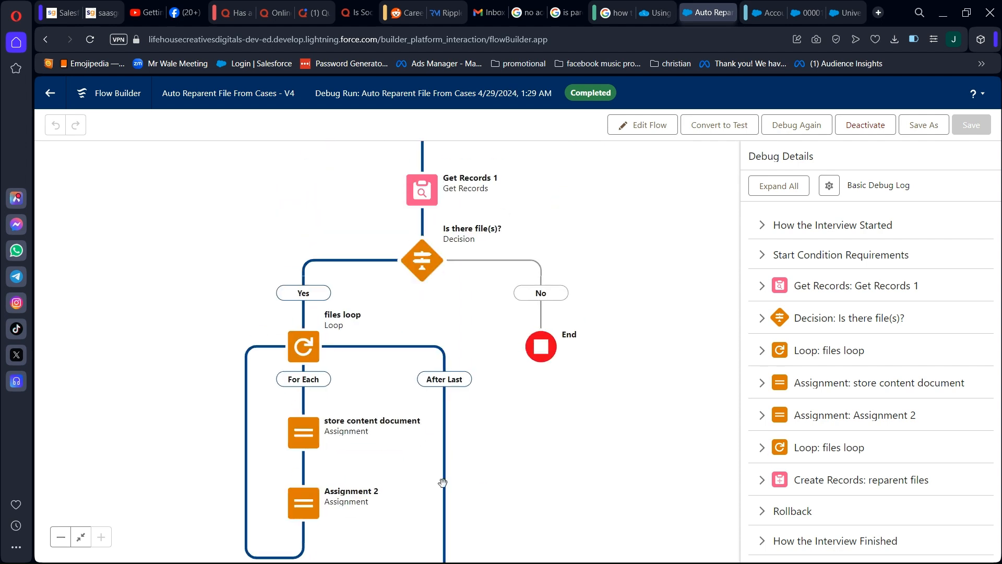
{"action": "left_click_drag", "start_coordinate": [443, 206], "coordinate": [442, 252]}
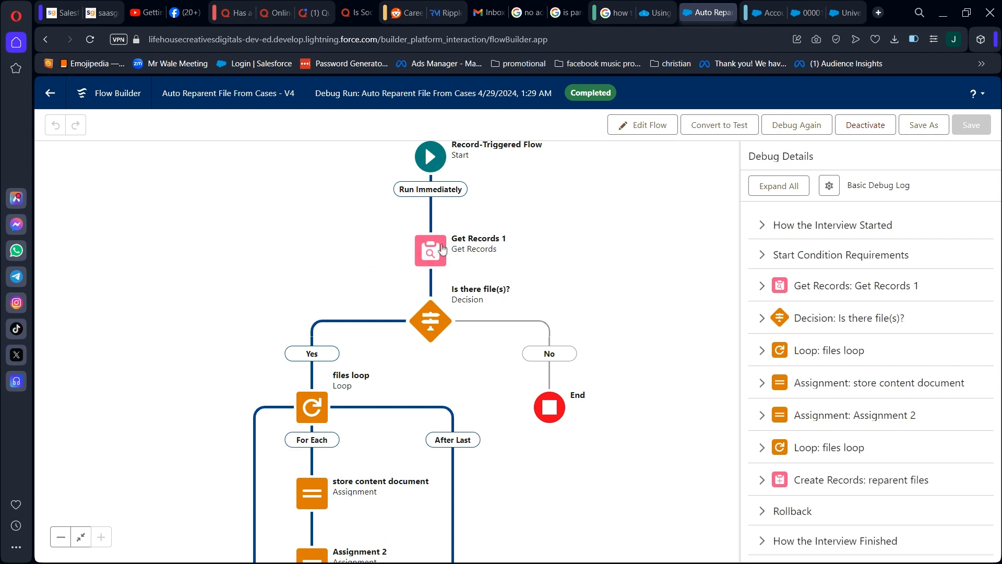
{"action": "left_click_drag", "start_coordinate": [477, 503], "coordinate": [516, 250]}
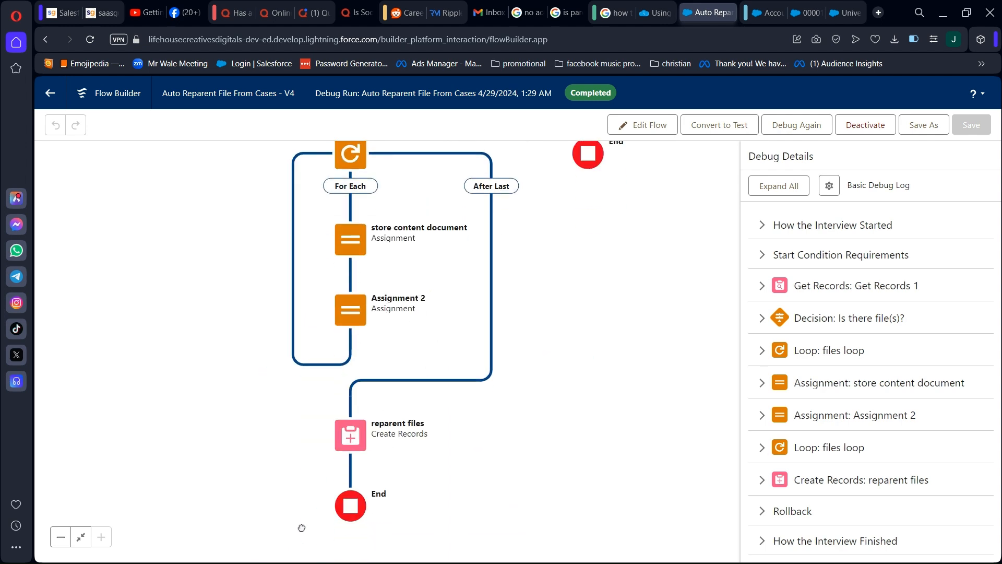
{"action": "left_click_drag", "start_coordinate": [343, 485], "coordinate": [344, 474]}
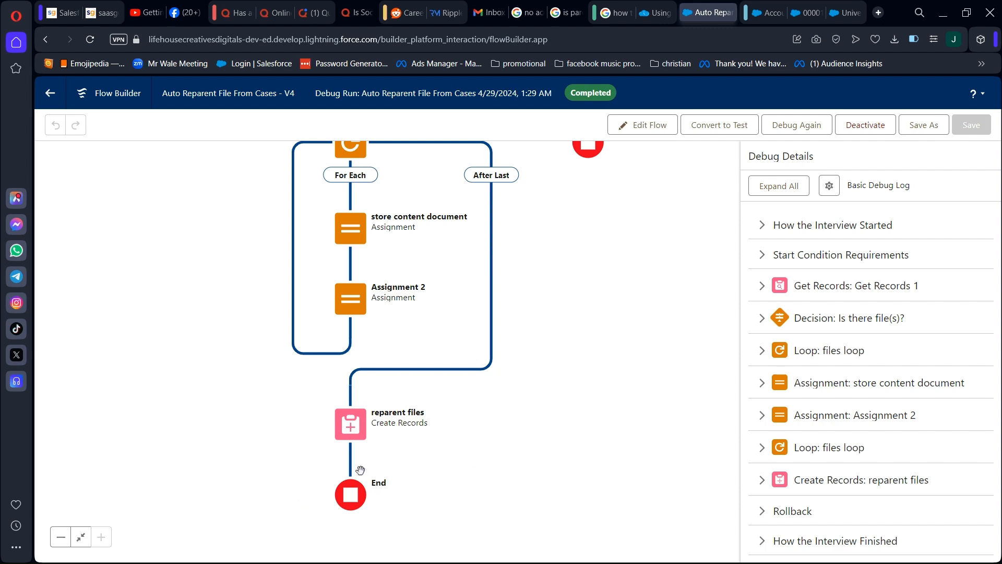
{"action": "left_click_drag", "start_coordinate": [574, 387], "coordinate": [552, 529]}
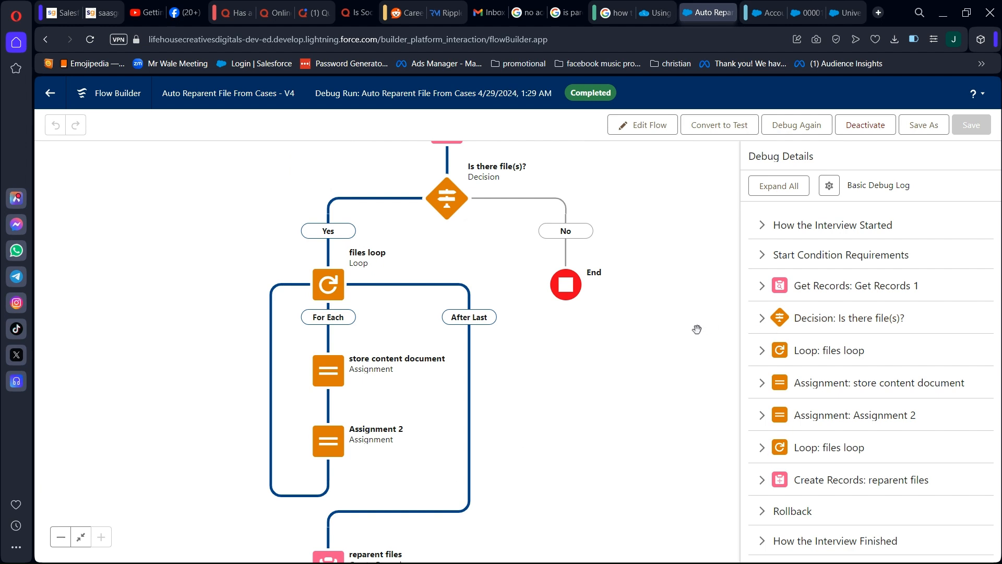